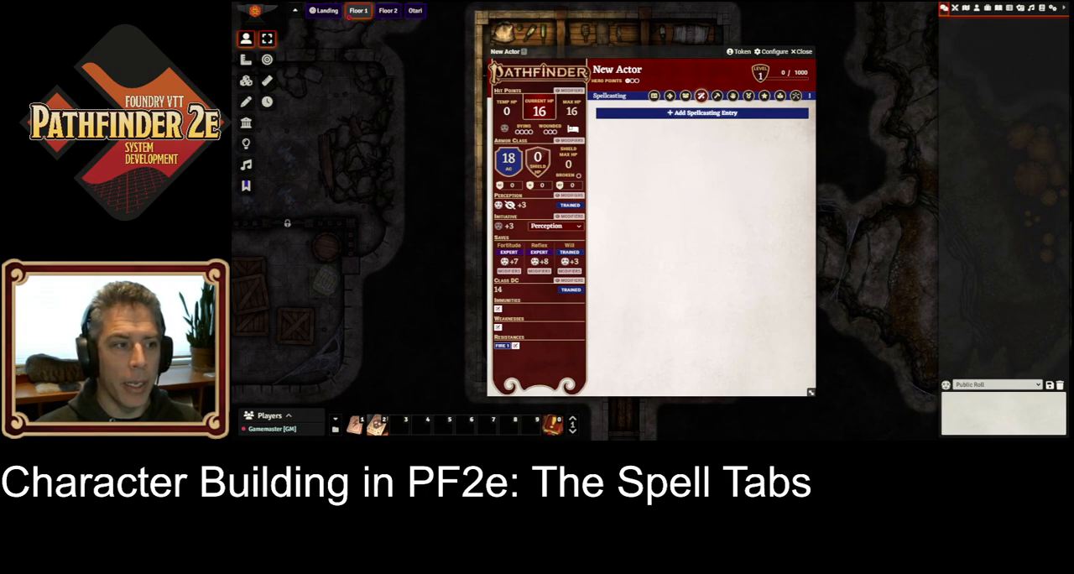
Step: Create a prepared spellcasting entry for the character with the Arcane tradition and Intelligence as the spell ability
{"action": "left_click", "coordinate": [711, 114]}
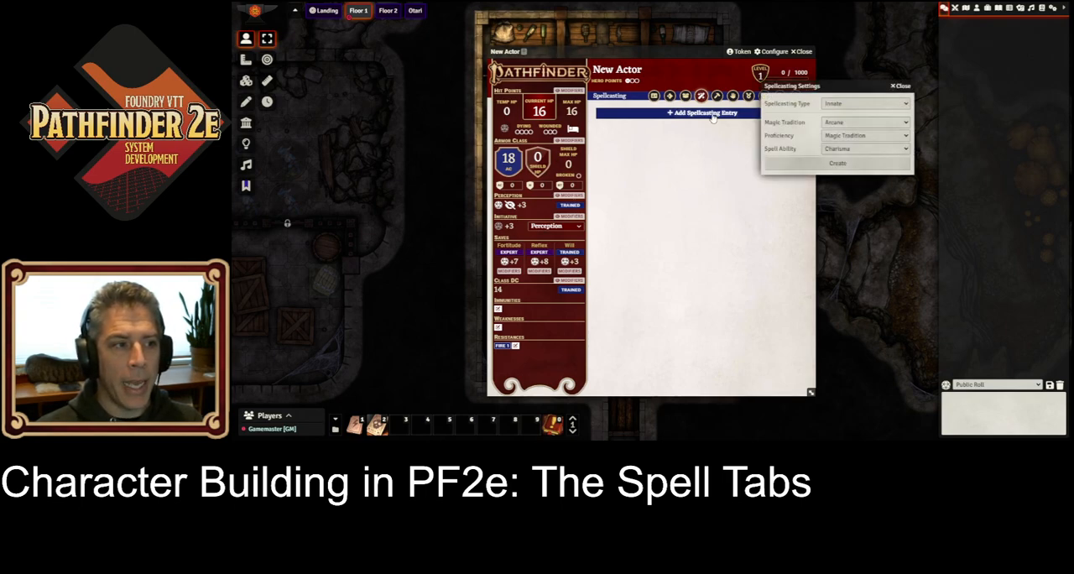
{"action": "left_click", "coordinate": [908, 106]}
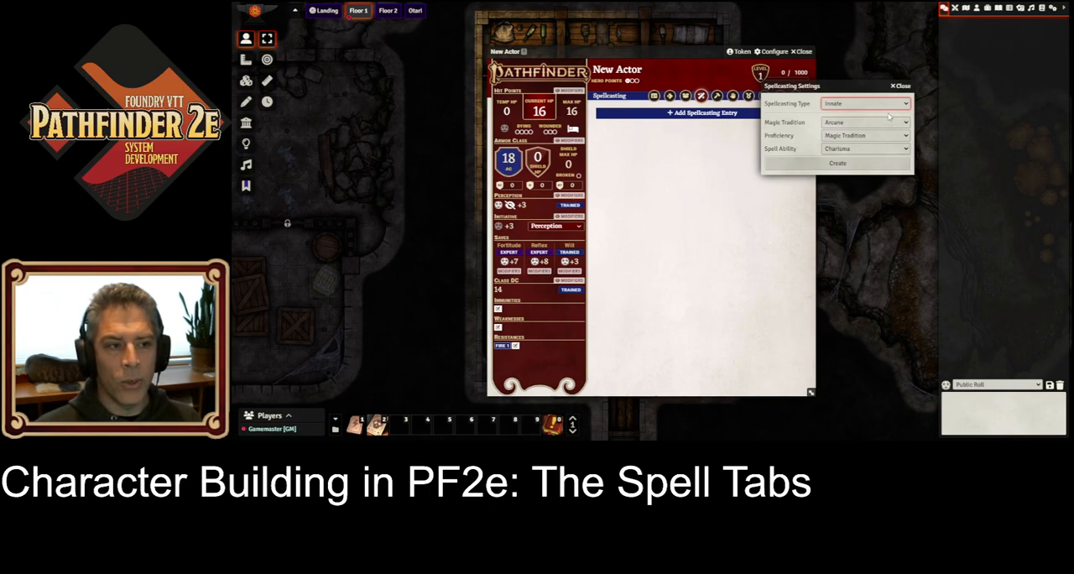
{"action": "left_click", "coordinate": [889, 115]}
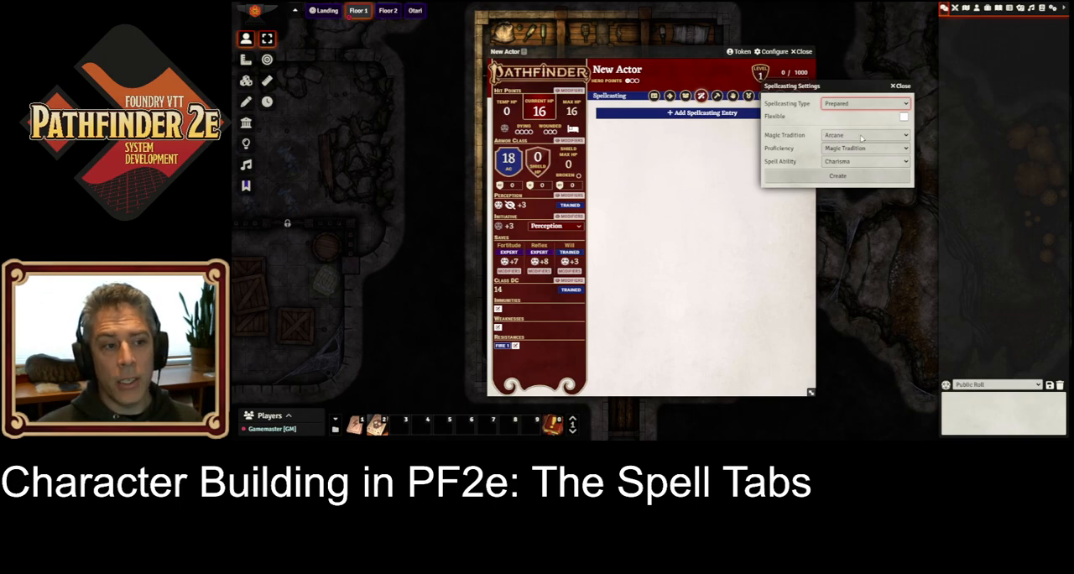
{"action": "left_click", "coordinate": [906, 150]}
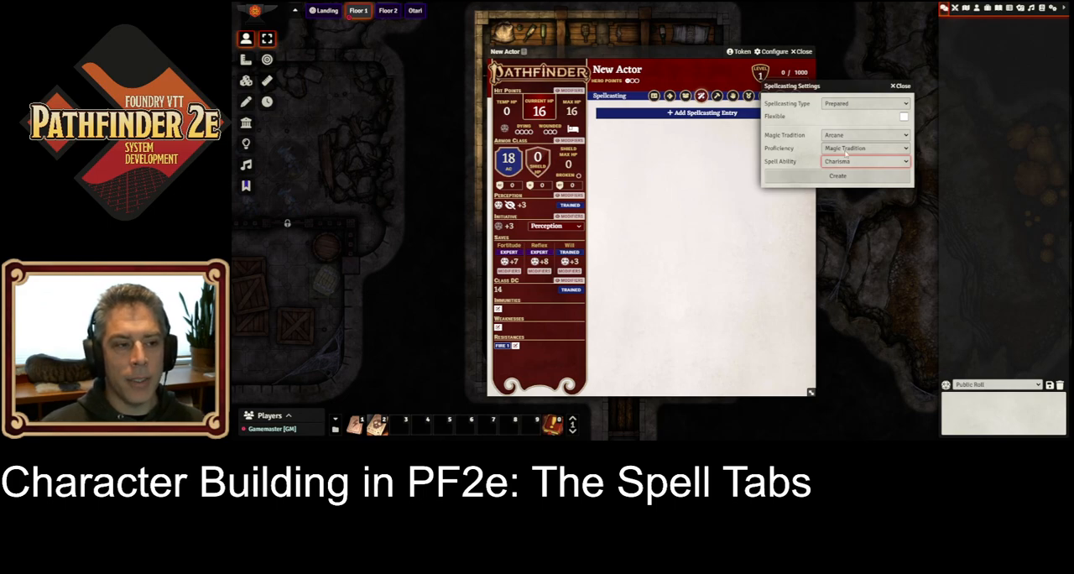
{"action": "left_click", "coordinate": [848, 201]}
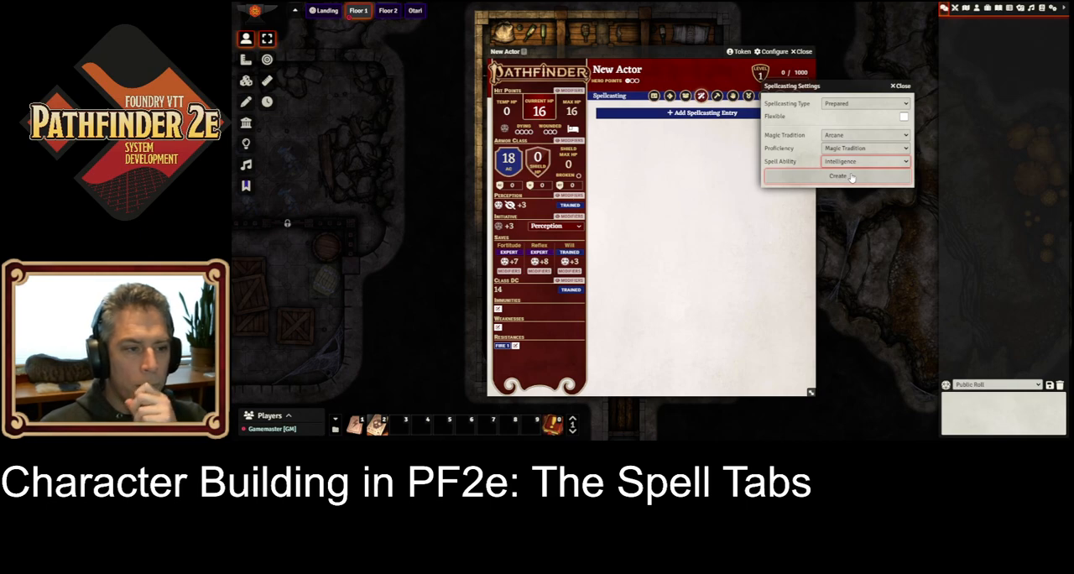
{"action": "left_click", "coordinate": [852, 178]}
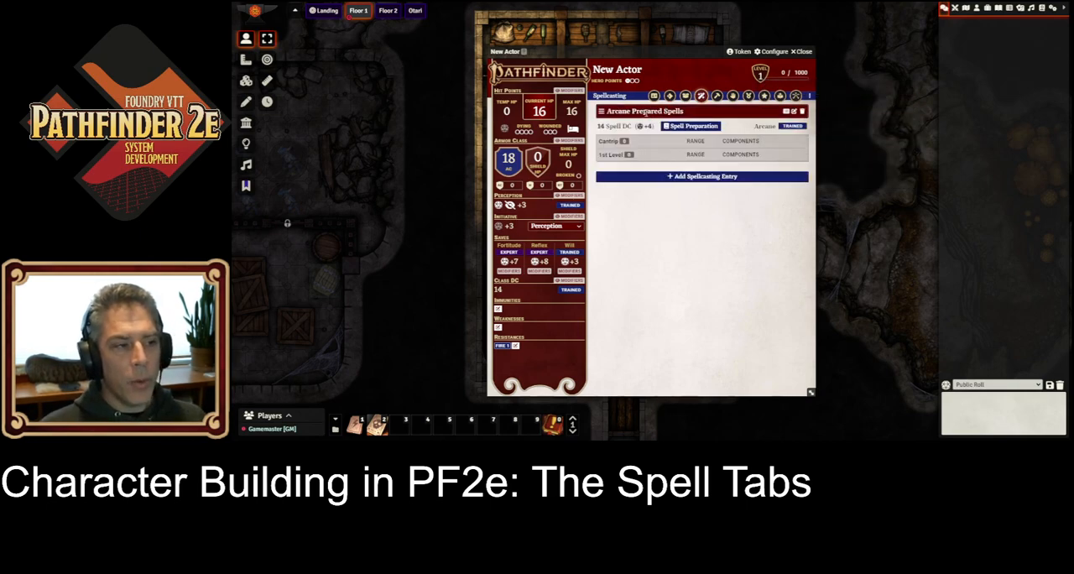
Step: Open spell preparation for the arcane prepared entry and filter its spell browser to arcane cantrips
{"action": "left_click", "coordinate": [684, 128]}
{"action": "left_click_drag", "start_coordinate": [624, 49], "coordinate": [502, 48]}
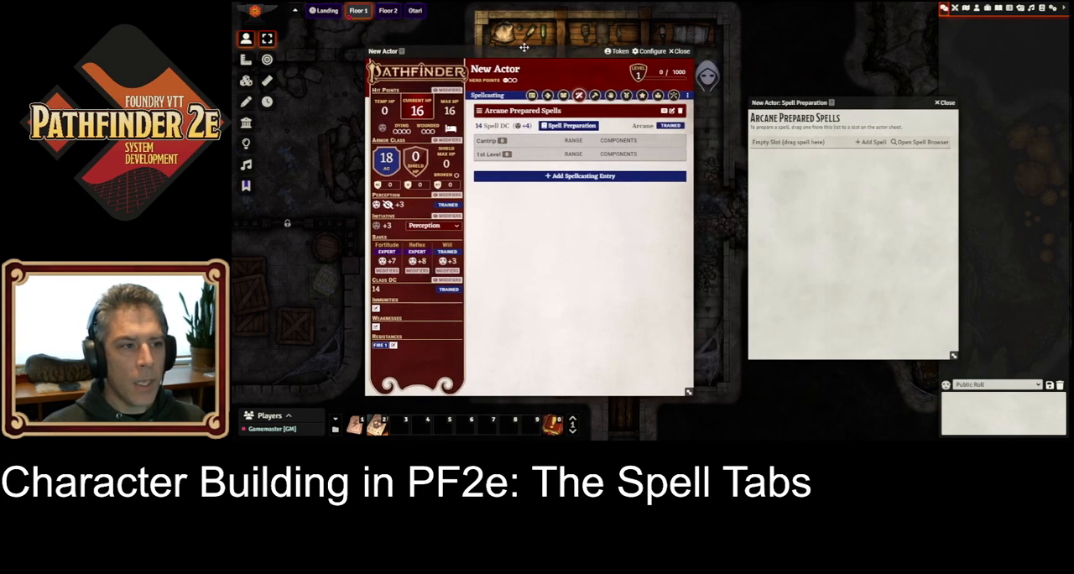
{"action": "left_click", "coordinate": [920, 142]}
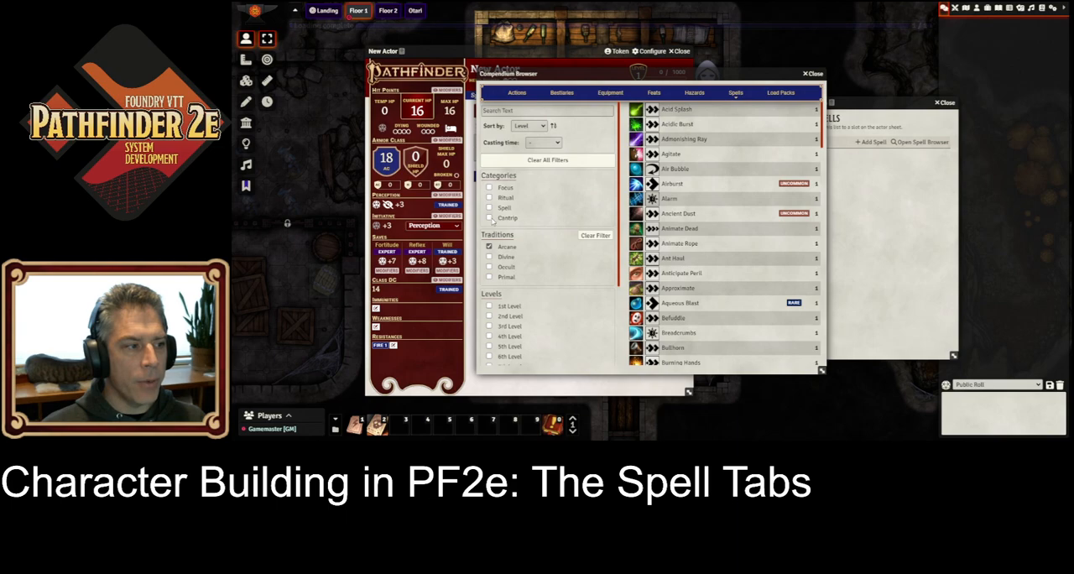
{"action": "left_click", "coordinate": [490, 218]}
{"action": "left_click_drag", "start_coordinate": [677, 77], "coordinate": [575, 78]}
{"action": "left_click", "coordinate": [713, 75]}
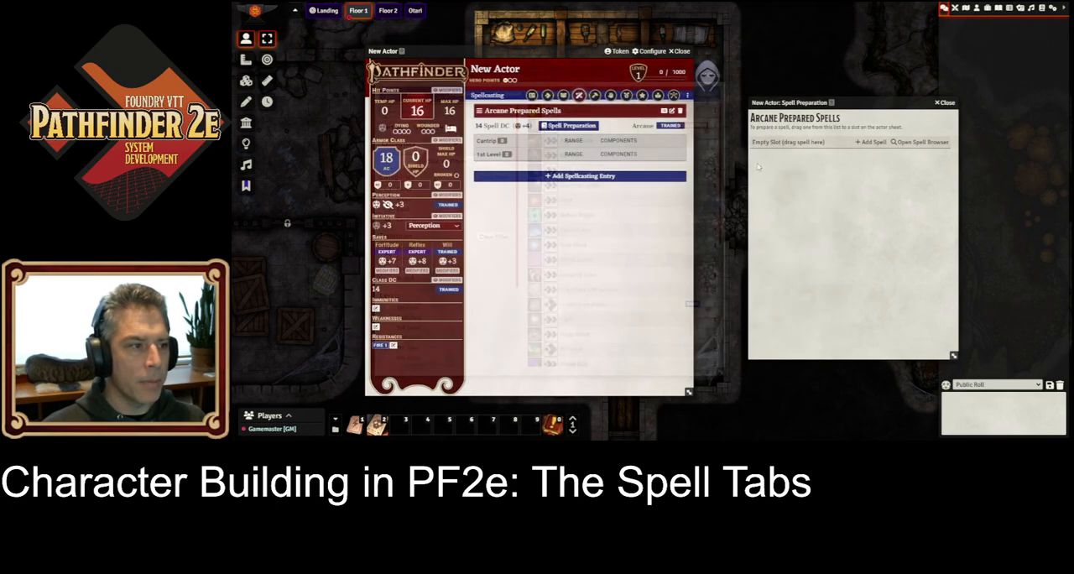
Step: Add the cantrips Acid Splash, Bullhorn, Chill Touch, Daze and Detect Magic to the arcane spell preparation list
{"action": "left_click_drag", "start_coordinate": [771, 165], "coordinate": [771, 165]}
{"action": "left_click_drag", "start_coordinate": [573, 151], "coordinate": [772, 168]}
{"action": "left_click_drag", "start_coordinate": [570, 175], "coordinate": [772, 181]}
{"action": "left_click_drag", "start_coordinate": [568, 199], "coordinate": [773, 194]}
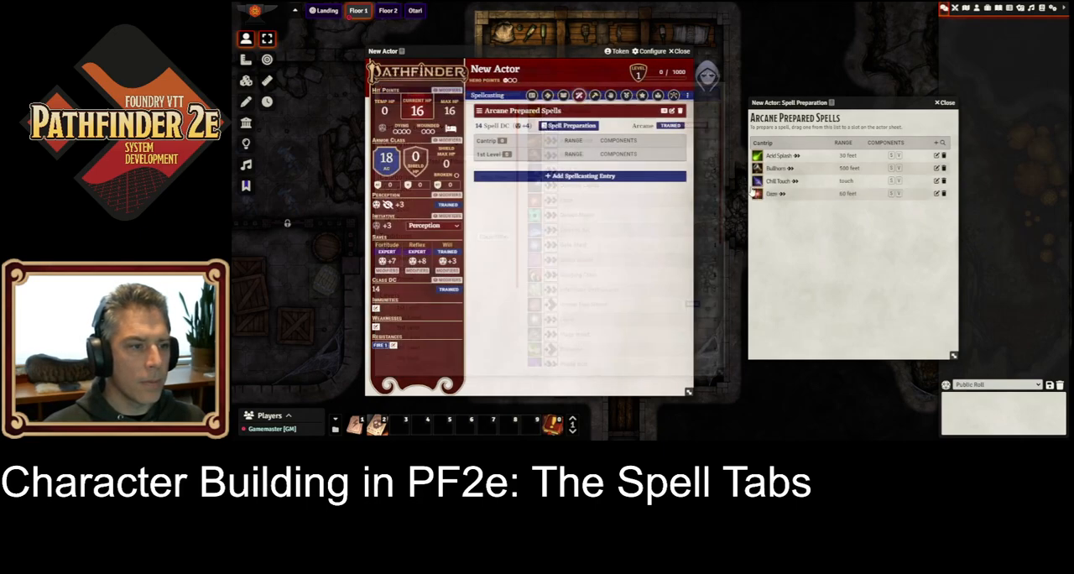
{"action": "left_click_drag", "start_coordinate": [572, 214], "coordinate": [847, 235]}
Step: Filter the browser to the Spell category instead of cantrips and add Admonishing Ray, Ant Haul and Chilling Spray to the arcane preparation list
{"action": "left_click", "coordinate": [388, 208]}
{"action": "left_click", "coordinate": [388, 218]}
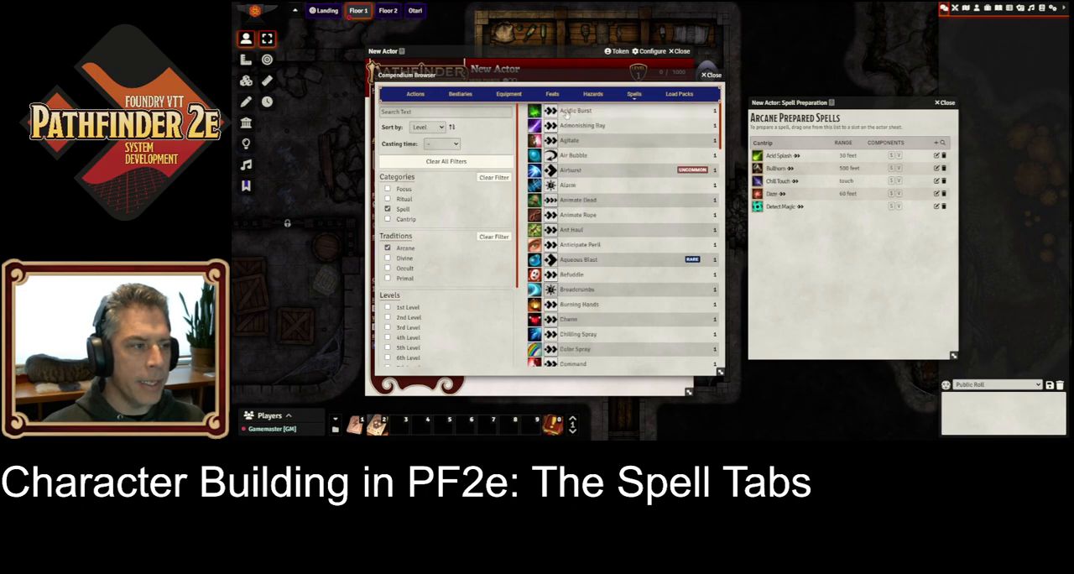
{"action": "left_click_drag", "start_coordinate": [571, 125], "coordinate": [848, 232]}
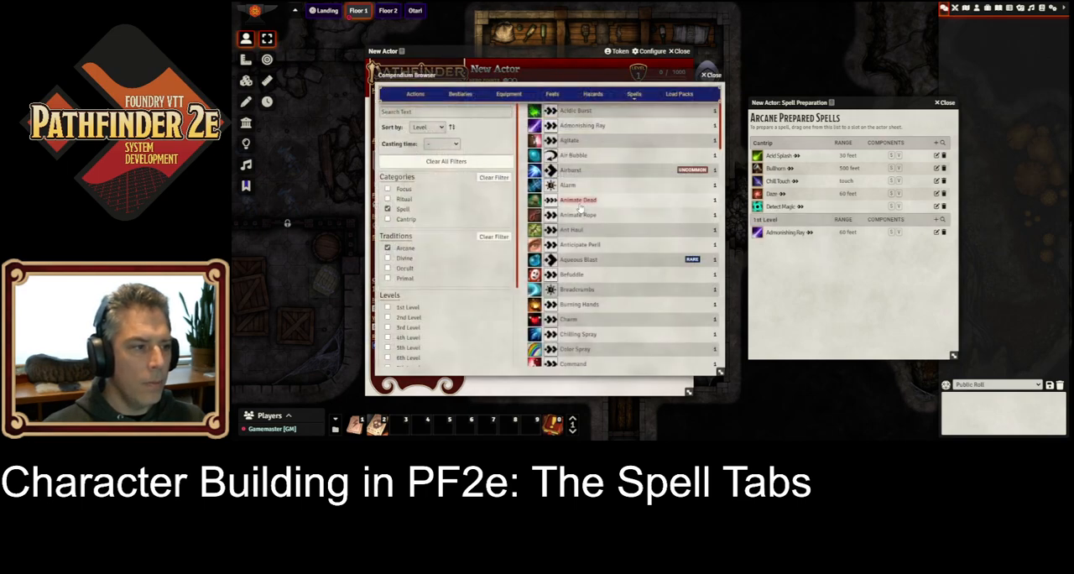
{"action": "left_click_drag", "start_coordinate": [577, 230], "coordinate": [844, 244]}
{"action": "left_click_drag", "start_coordinate": [579, 339], "coordinate": [844, 257]}
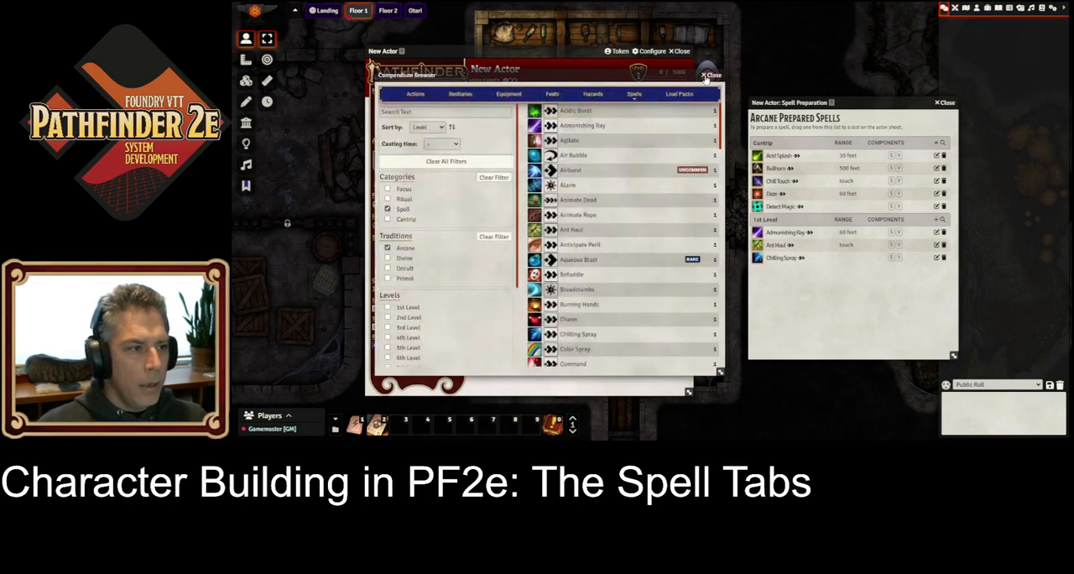
{"action": "left_click", "coordinate": [708, 75]}
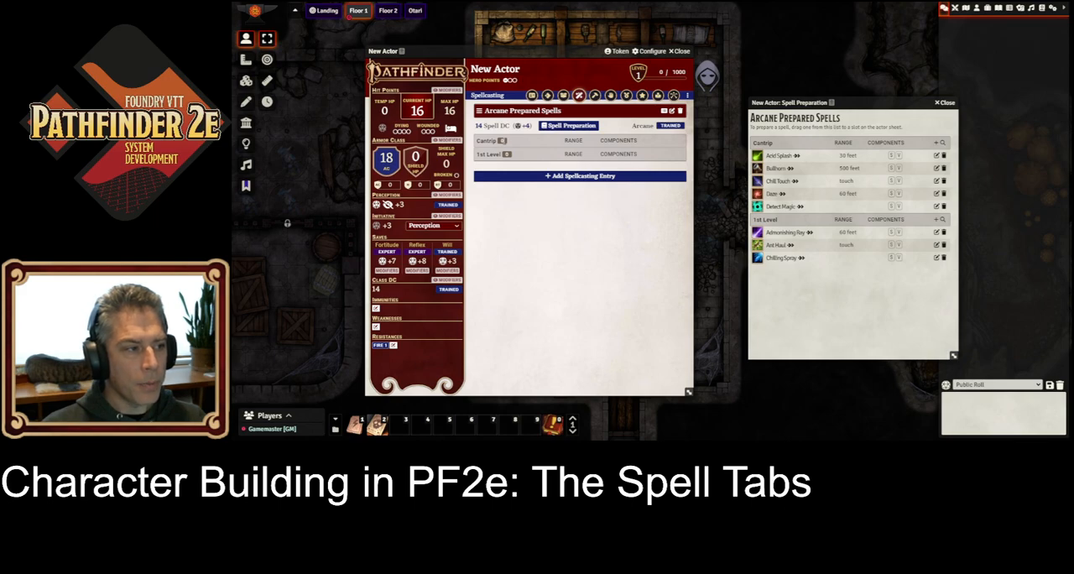
Step: Give the arcane prepared entry 3 cantrip slots and 2 first-level slots
{"action": "left_click", "coordinate": [503, 141]}
{"action": "type", "text": "3"}
{"action": "left_click", "coordinate": [506, 155]}
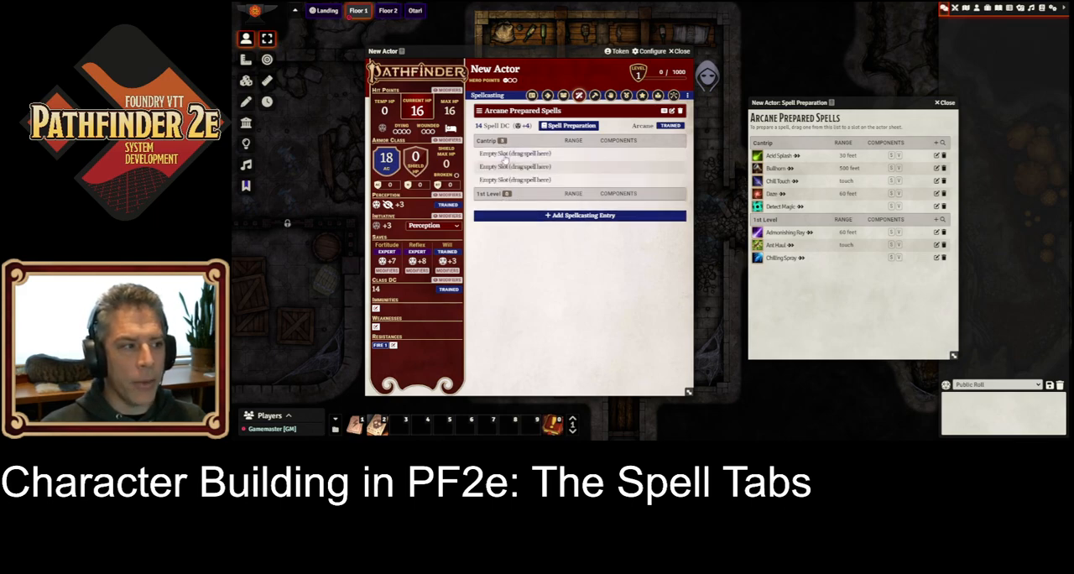
{"action": "left_click", "coordinate": [539, 251]}
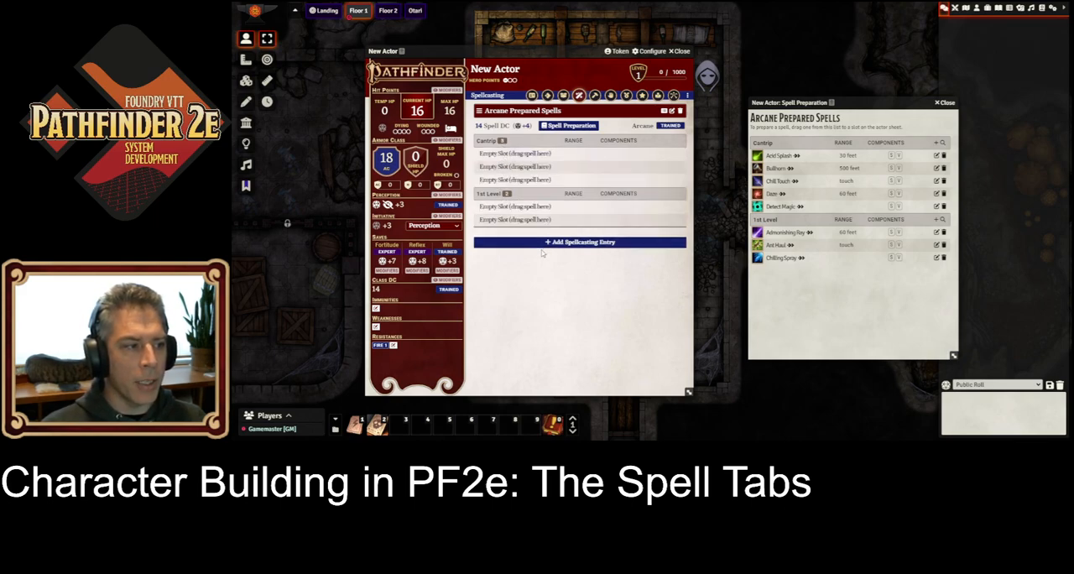
Step: Prepare Acid Splash, Chill Touch and Detect Magic as cantrips and Admonishing Ray in both 1st-level slots, and close the preparation list
{"action": "left_click_drag", "start_coordinate": [778, 182], "coordinate": [538, 167]}
{"action": "left_click_drag", "start_coordinate": [772, 206], "coordinate": [521, 184]}
{"action": "left_click_drag", "start_coordinate": [763, 238], "coordinate": [521, 221]}
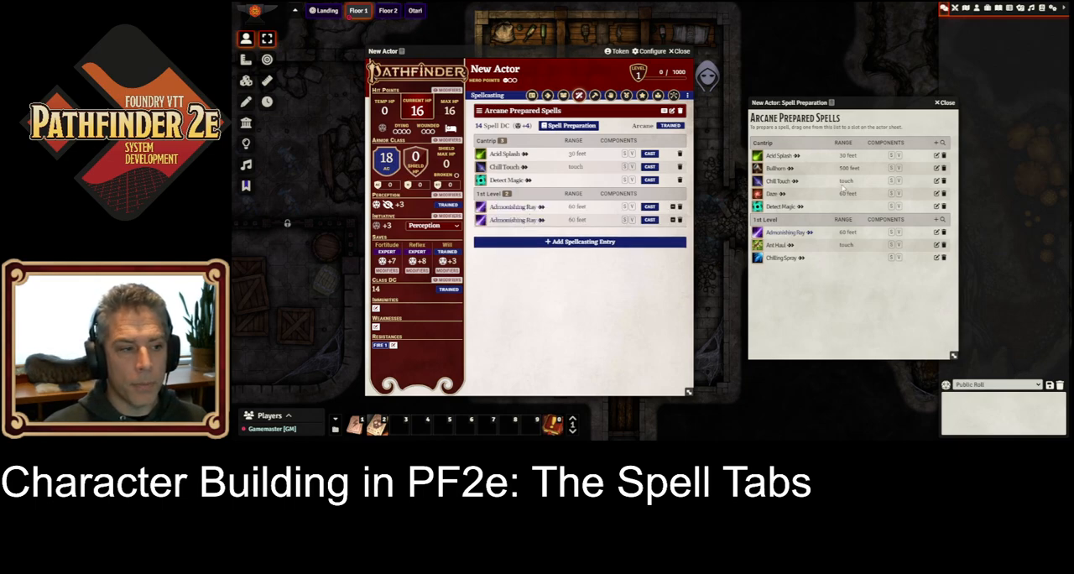
{"action": "left_click", "coordinate": [944, 103]}
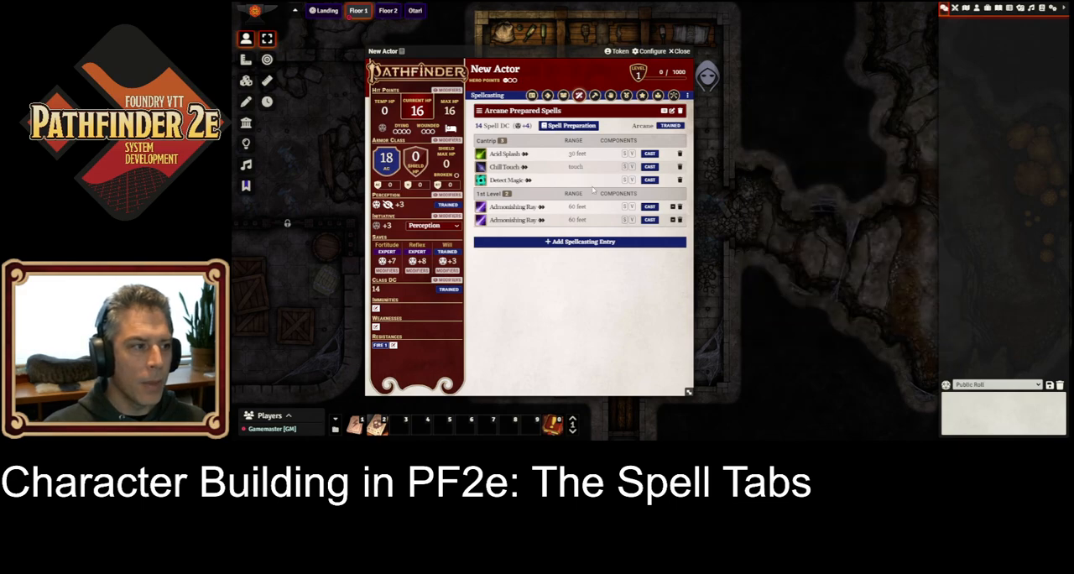
Step: Create a second spellcasting entry of type Spontaneous with the Occult tradition and Wisdom as the spell ability
{"action": "left_click", "coordinate": [583, 241]}
{"action": "left_click", "coordinate": [838, 233]}
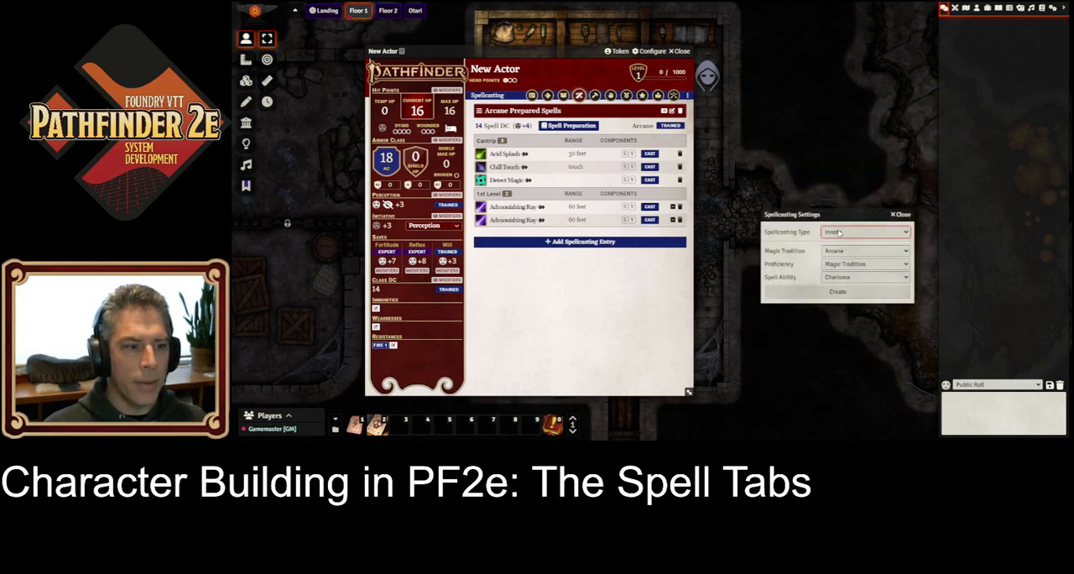
{"action": "left_click", "coordinate": [844, 251]}
{"action": "left_click", "coordinate": [845, 252]}
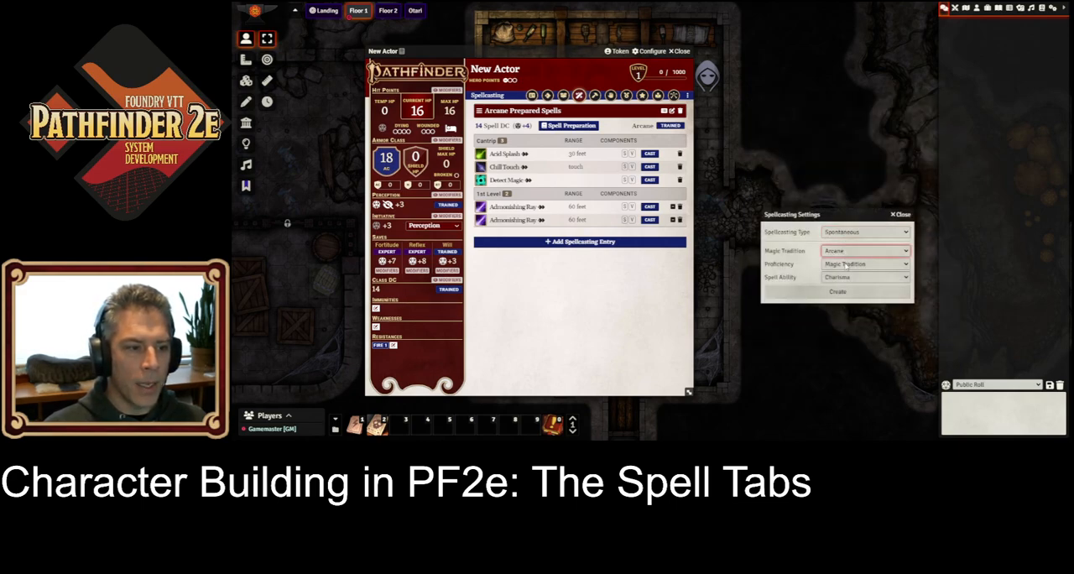
{"action": "left_click", "coordinate": [849, 277]}
{"action": "left_click", "coordinate": [853, 323]}
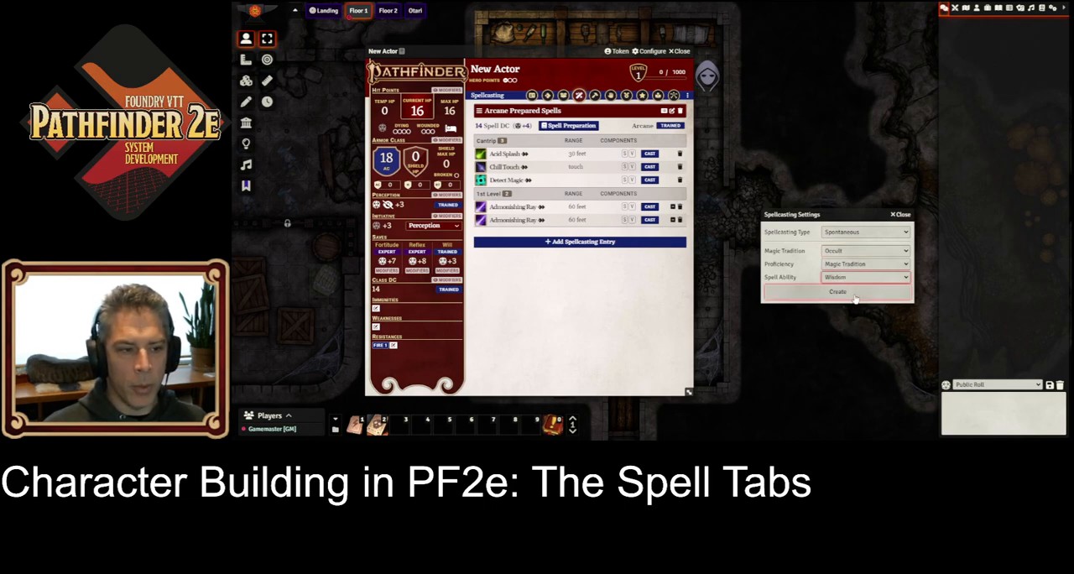
{"action": "left_click", "coordinate": [837, 292]}
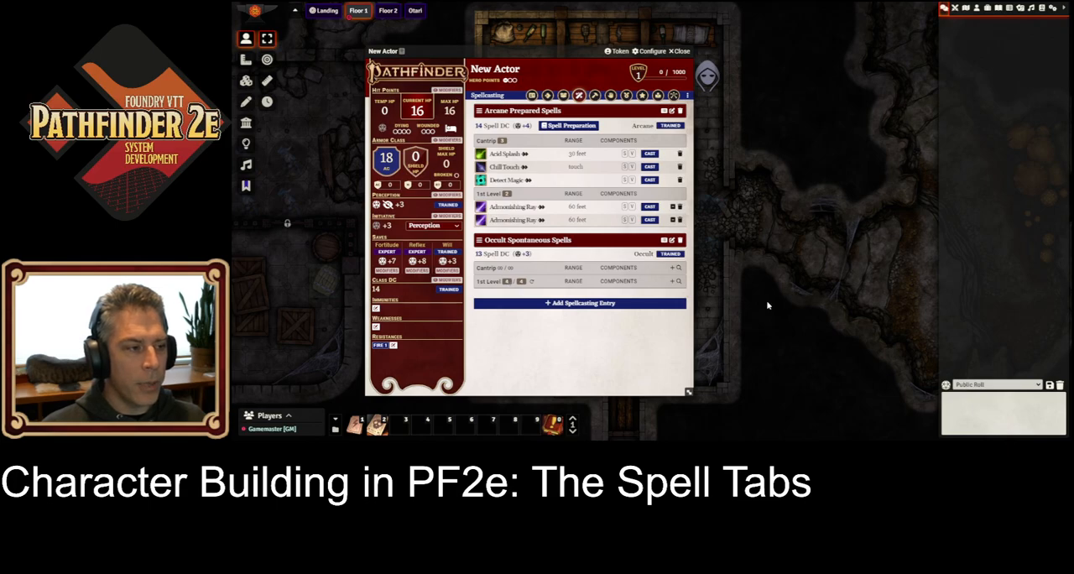
Step: Browse occult cantrips and add Time Sense, Telekinetic Rend and Tame to the occult spontaneous entry
{"action": "left_click", "coordinate": [679, 268]}
{"action": "left_click_drag", "start_coordinate": [520, 74], "coordinate": [868, 46]}
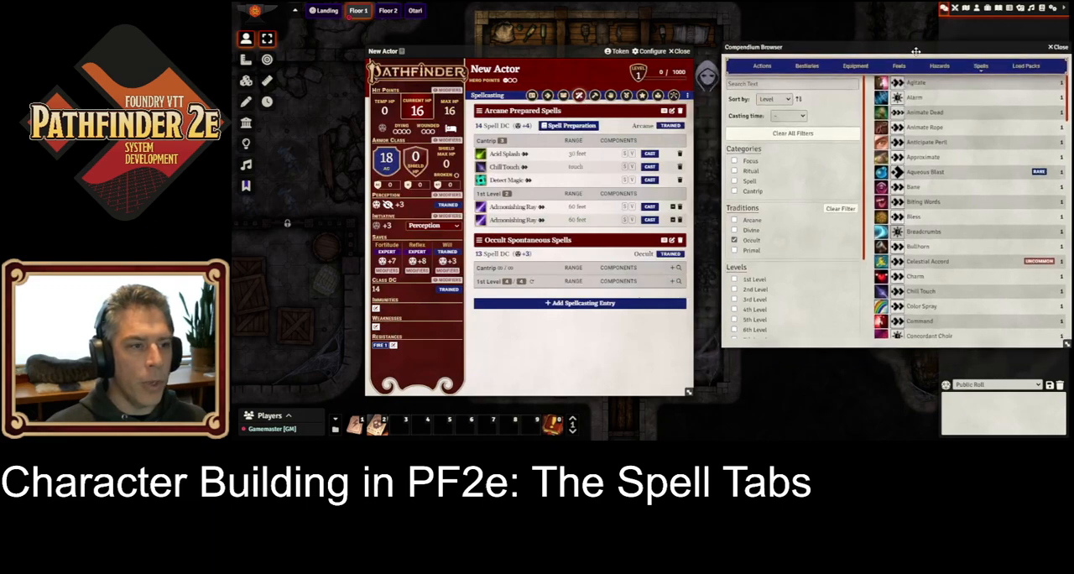
{"action": "left_click", "coordinate": [759, 191]}
{"action": "scroll", "coordinate": [928, 284], "scroll_direction": "down", "scroll_amount": 5}
{"action": "scroll", "coordinate": [927, 284], "scroll_direction": "down", "scroll_amount": 2}
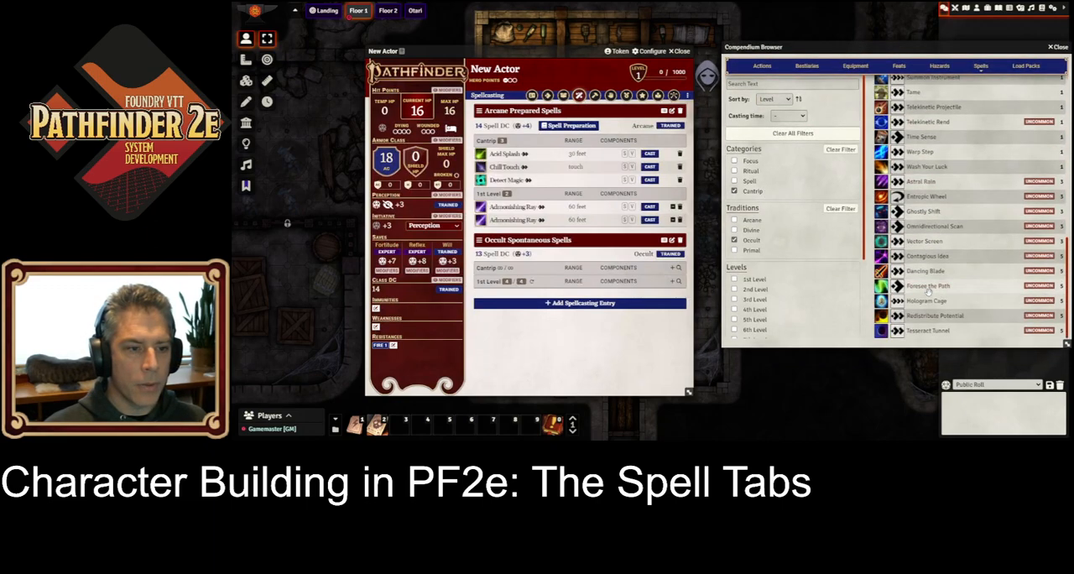
{"action": "left_click_drag", "start_coordinate": [921, 224], "coordinate": [575, 267]}
{"action": "left_click_drag", "start_coordinate": [923, 209], "coordinate": [562, 280]}
{"action": "left_click_drag", "start_coordinate": [917, 180], "coordinate": [532, 312]}
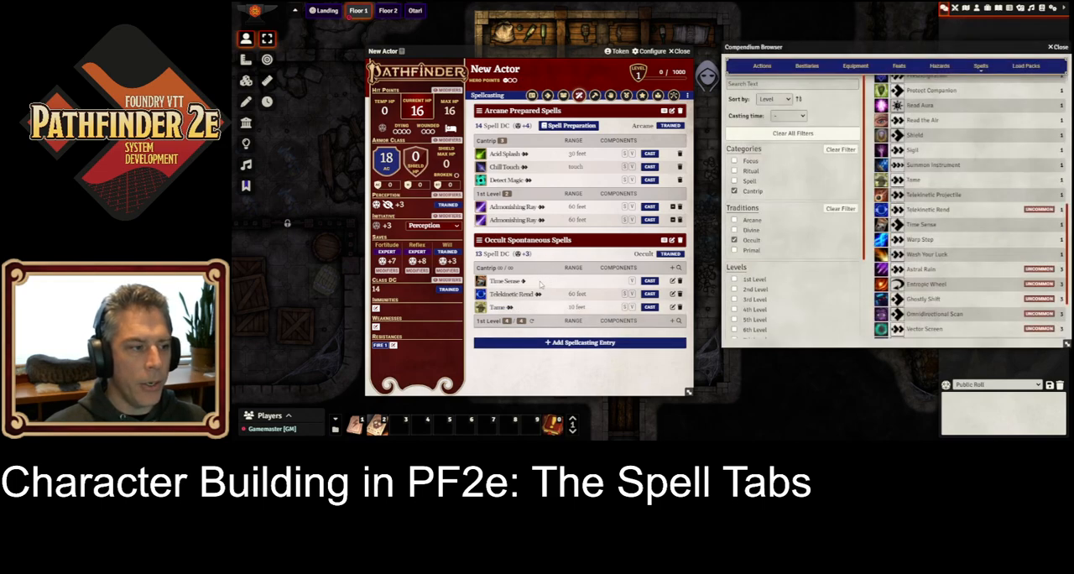
Step: Switch the browser's category filter from Cantrip to Spell and add Bless and Endure to the occult entry's 1st-level spells
{"action": "scroll", "coordinate": [933, 216], "scroll_direction": "up", "scroll_amount": 1}
{"action": "scroll", "coordinate": [934, 216], "scroll_direction": "up", "scroll_amount": 2}
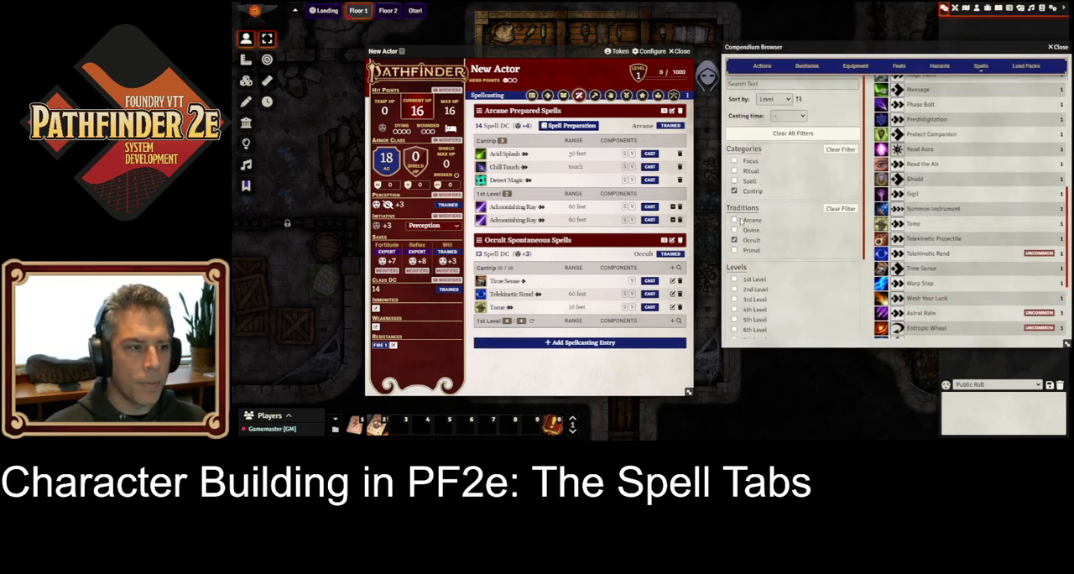
{"action": "left_click", "coordinate": [734, 191]}
{"action": "left_click", "coordinate": [735, 181]}
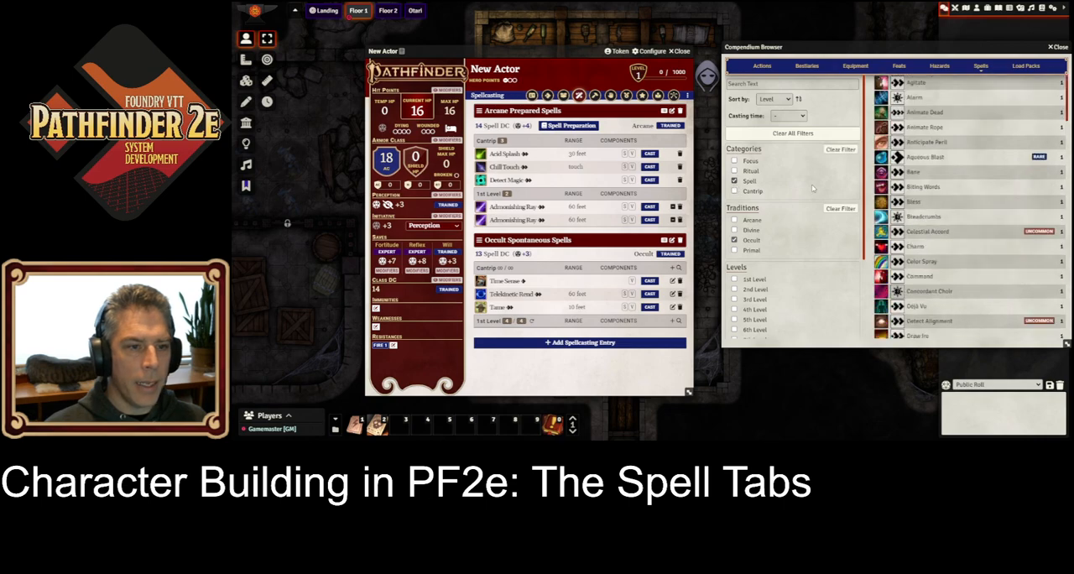
{"action": "left_click_drag", "start_coordinate": [918, 207], "coordinate": [567, 324]}
{"action": "scroll", "coordinate": [925, 200], "scroll_direction": "down", "scroll_amount": 3}
{"action": "left_click_drag", "start_coordinate": [915, 234], "coordinate": [570, 327]}
{"action": "scroll", "coordinate": [919, 220], "scroll_direction": "down", "scroll_amount": 2}
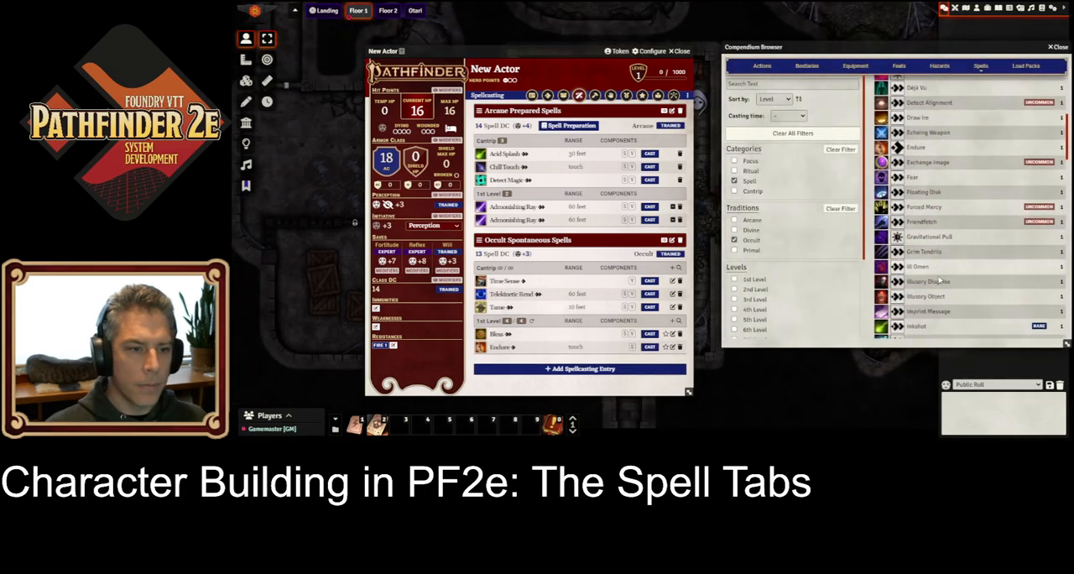
Step: Add Forced Mercy, Illusory Object and Imprint Message to the occult entry's 1st-level spells and close the compendium browser
{"action": "left_click_drag", "start_coordinate": [918, 208], "coordinate": [566, 344]}
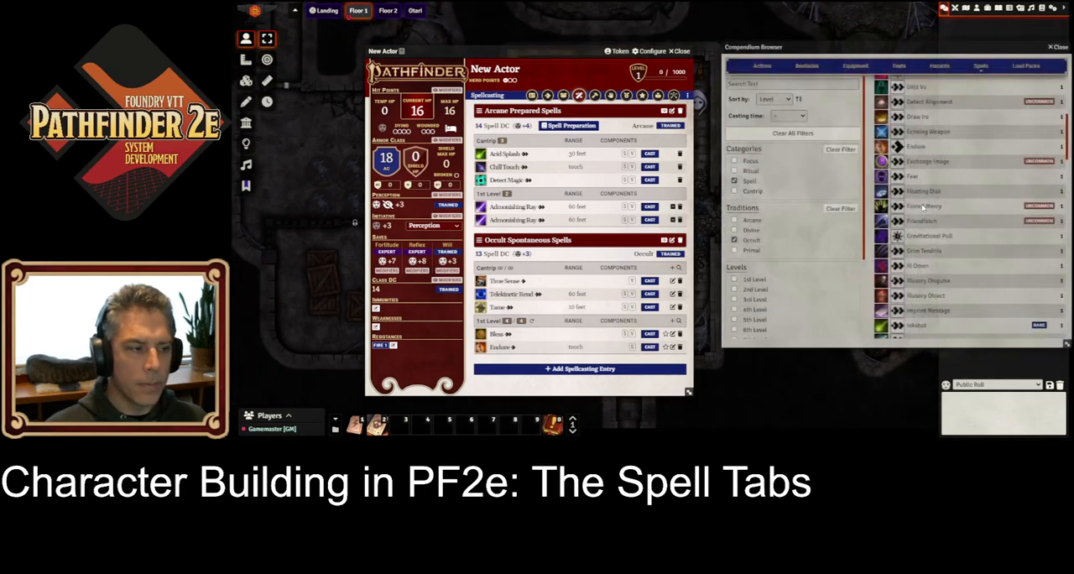
{"action": "left_click_drag", "start_coordinate": [945, 207], "coordinate": [556, 336]}
{"action": "left_click_drag", "start_coordinate": [924, 297], "coordinate": [546, 341]}
{"action": "left_click_drag", "start_coordinate": [927, 312], "coordinate": [555, 334]}
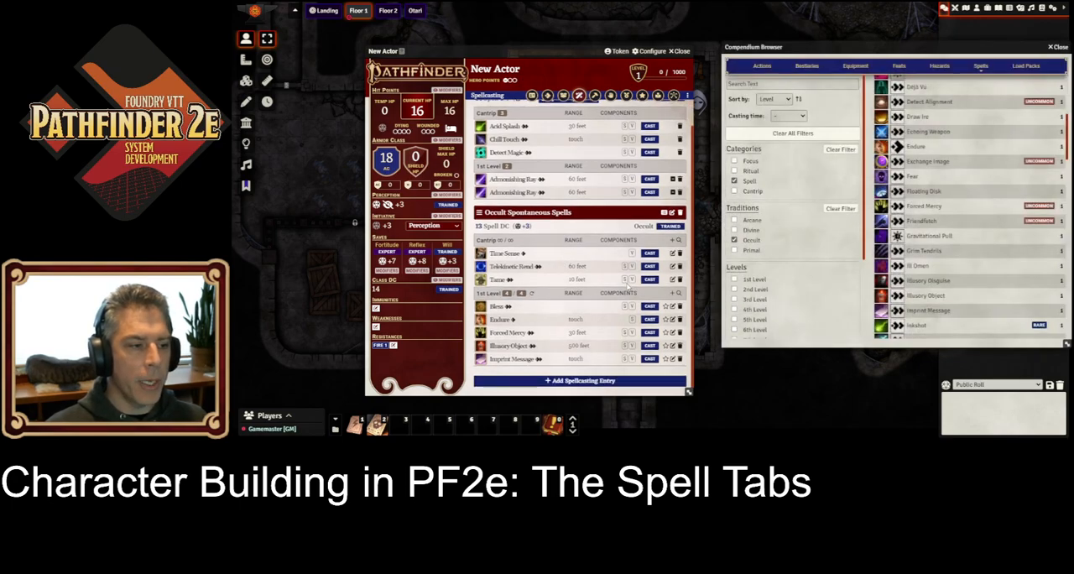
{"action": "left_click", "coordinate": [1061, 48]}
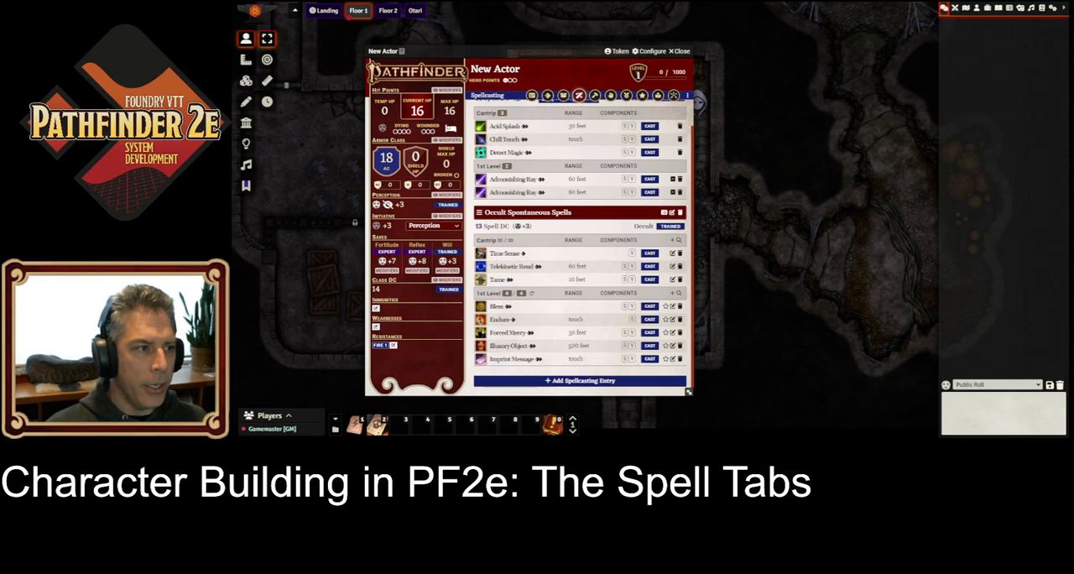
Step: Set the character's level to 3
{"action": "type", "text": "3"}
{"action": "key", "text": "Return"}
{"action": "scroll", "coordinate": [619, 227], "scroll_direction": "down", "scroll_amount": 1}
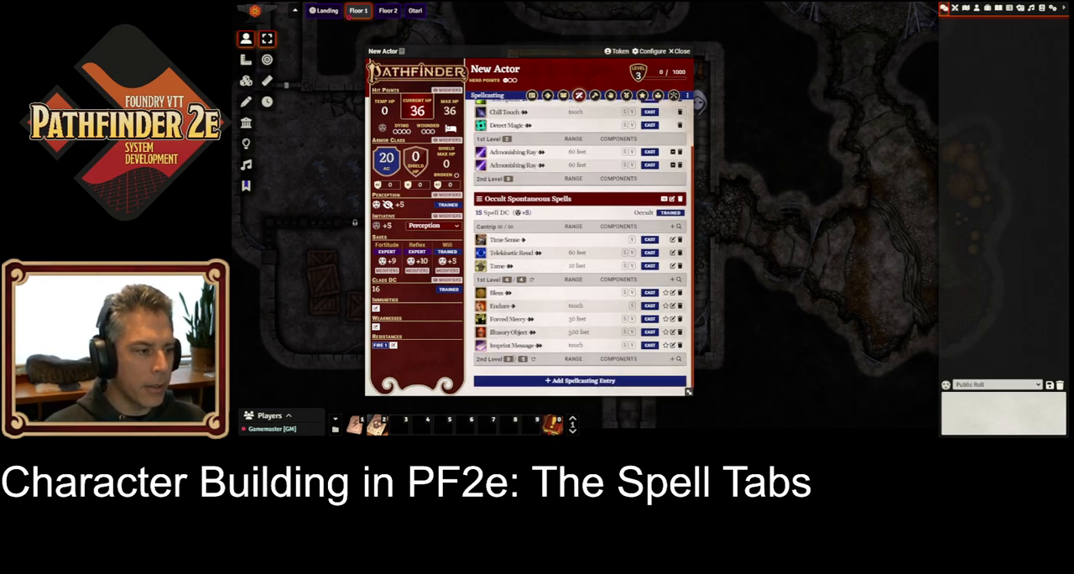
{"action": "left_click", "coordinate": [553, 425]}
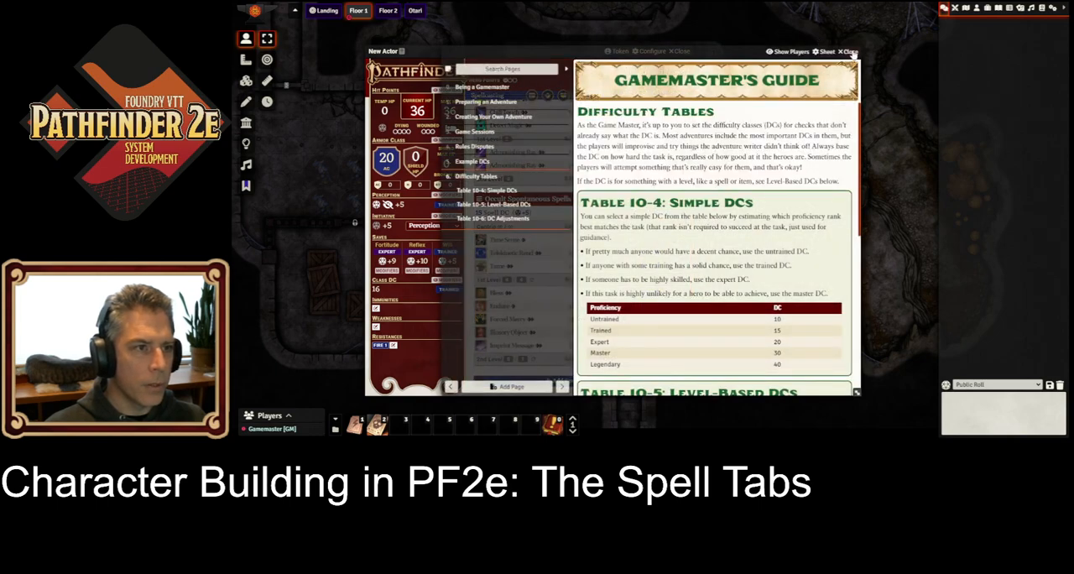
{"action": "left_click", "coordinate": [849, 51]}
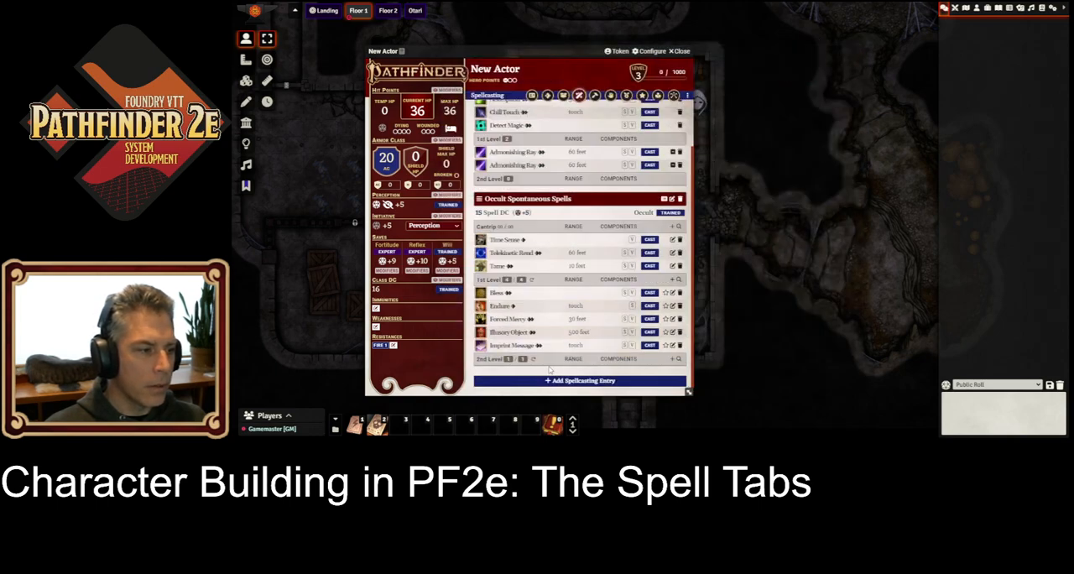
Step: Mark the 1st-level Bless spell in the occult spontaneous entry as a signature spell
{"action": "left_click", "coordinate": [666, 293]}
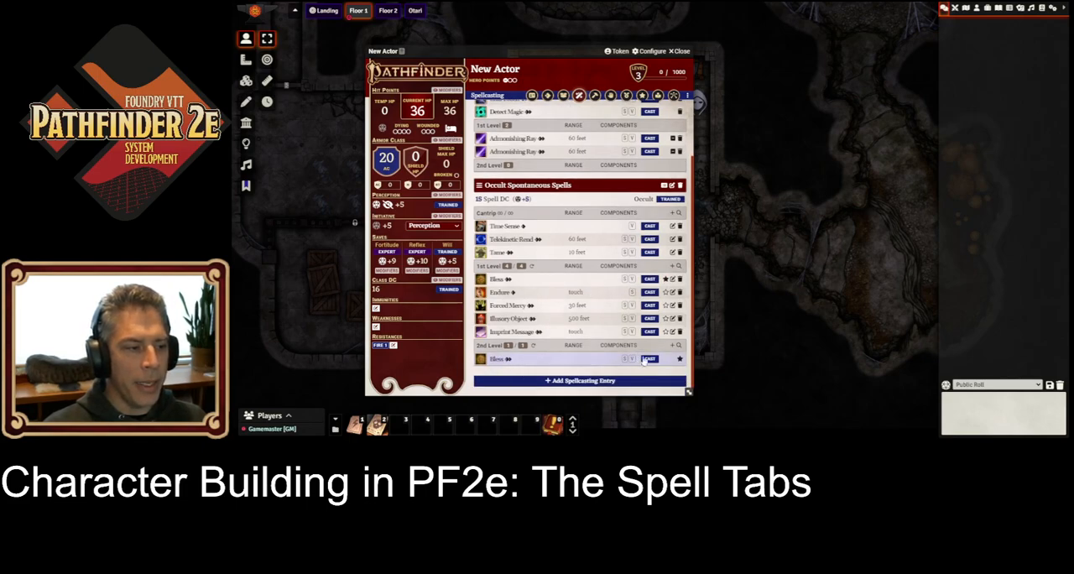
Step: Remove the signature mark from the 1st-level Bless spell and set the character's level to 1
{"action": "left_click", "coordinate": [666, 279]}
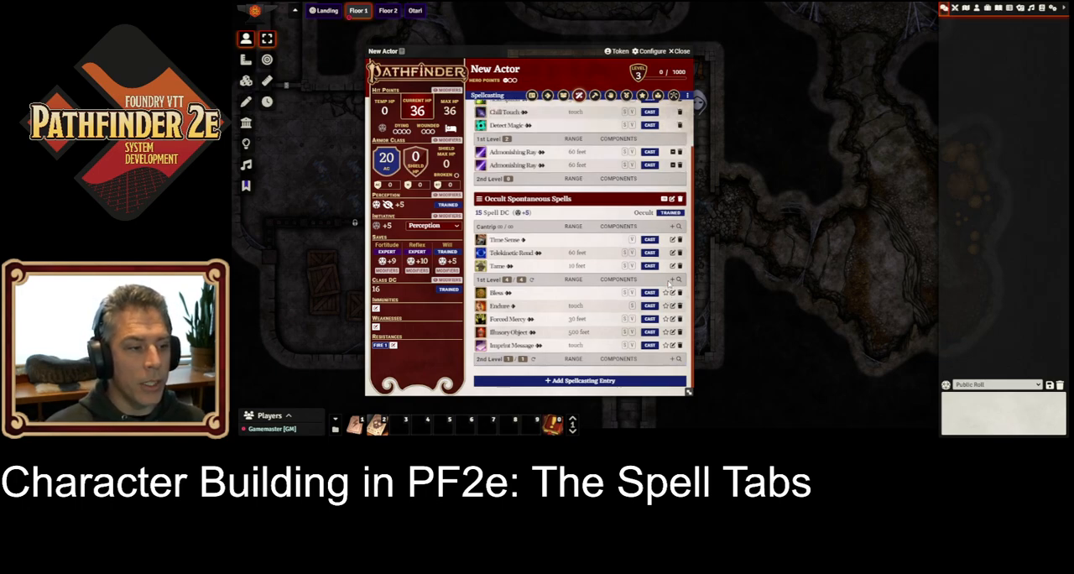
{"action": "type", "text": "1"}
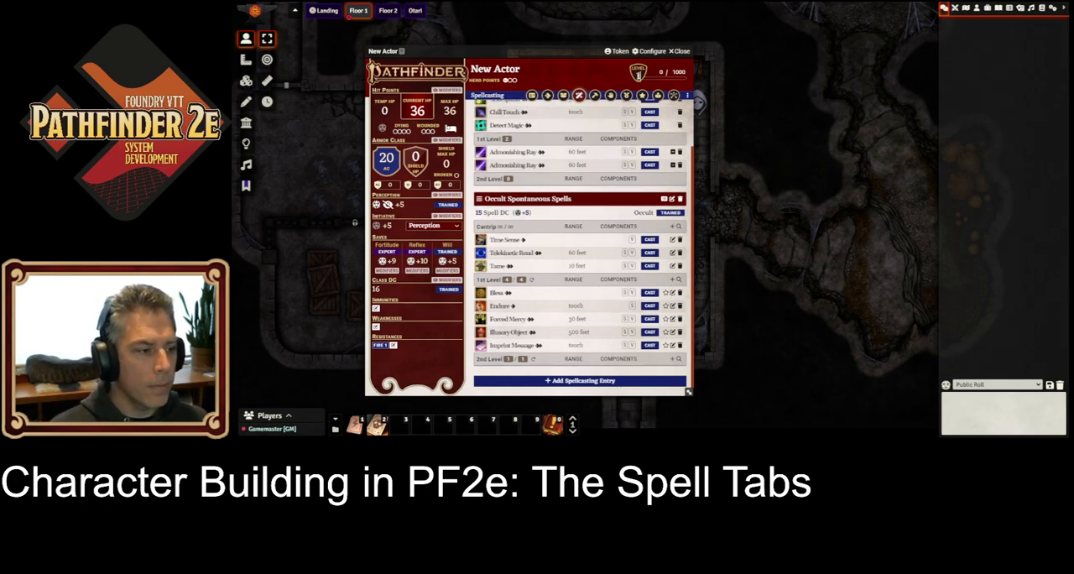
{"action": "key", "text": "Return"}
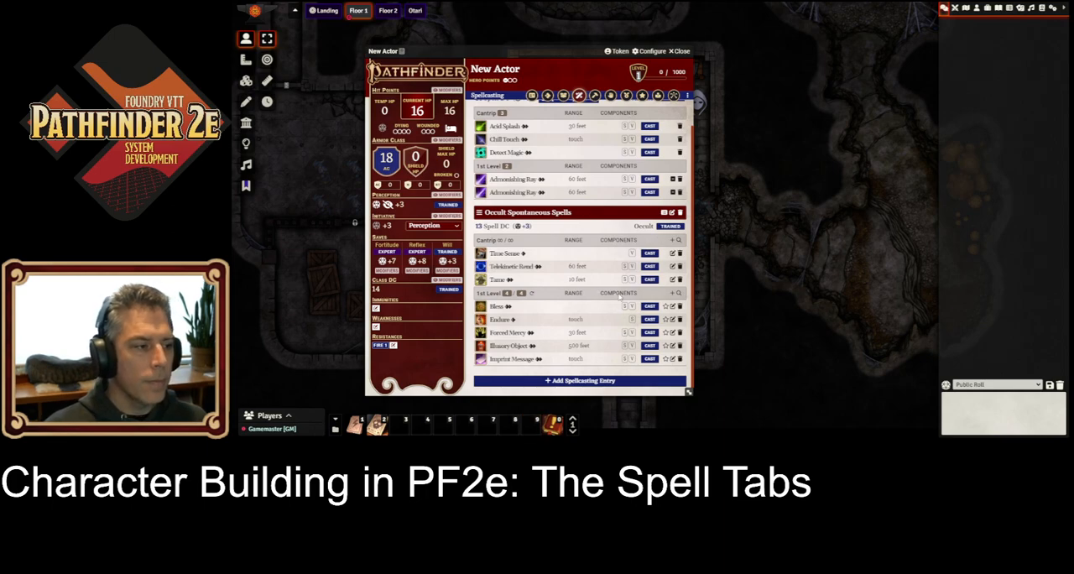
Step: Cast one of the prepared 1st-level Admonishing Ray spells, and cast Forced Mercy twice from the occult spontaneous entry
{"action": "scroll", "coordinate": [587, 121], "scroll_direction": "up", "scroll_amount": 1}
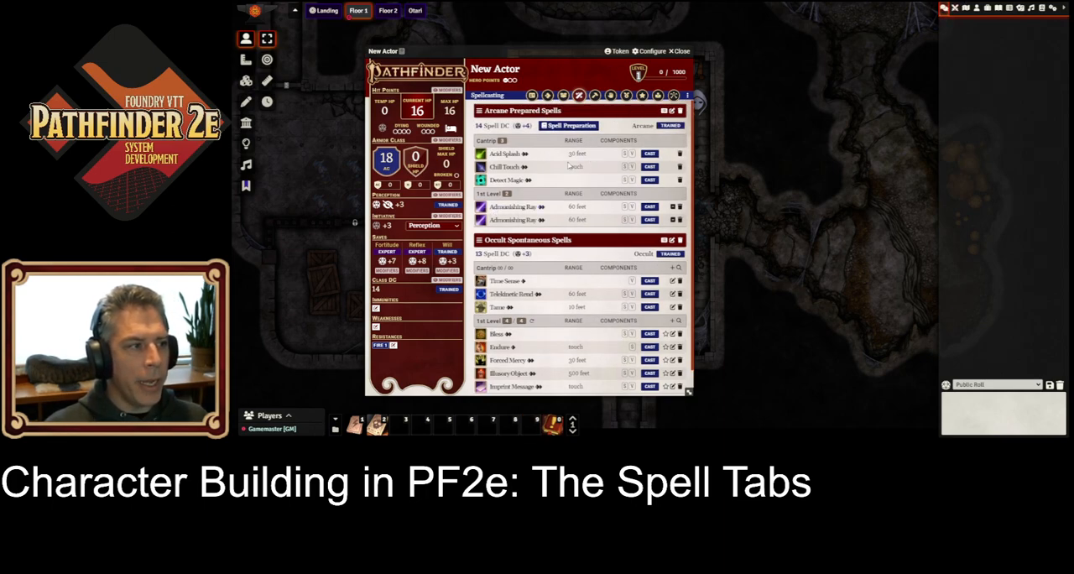
{"action": "left_click", "coordinate": [651, 206]}
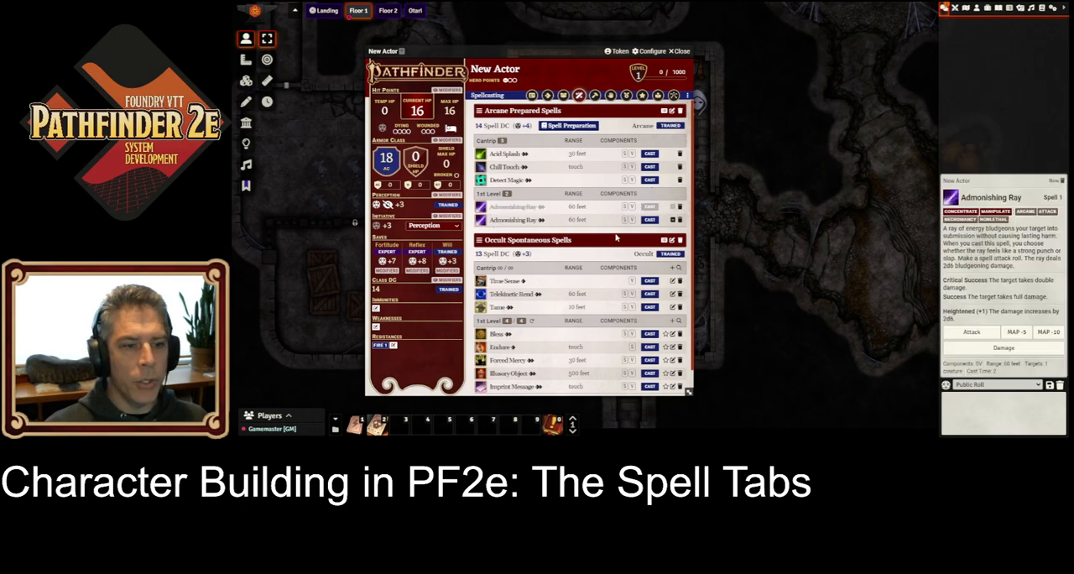
{"action": "scroll", "coordinate": [659, 222], "scroll_direction": "down", "scroll_amount": 1}
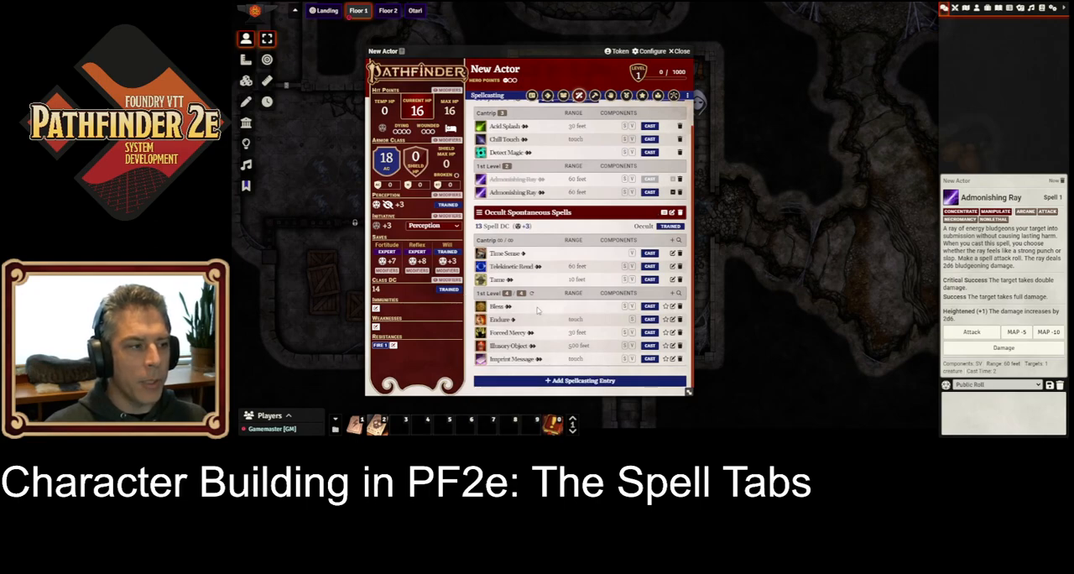
{"action": "left_click", "coordinate": [651, 334]}
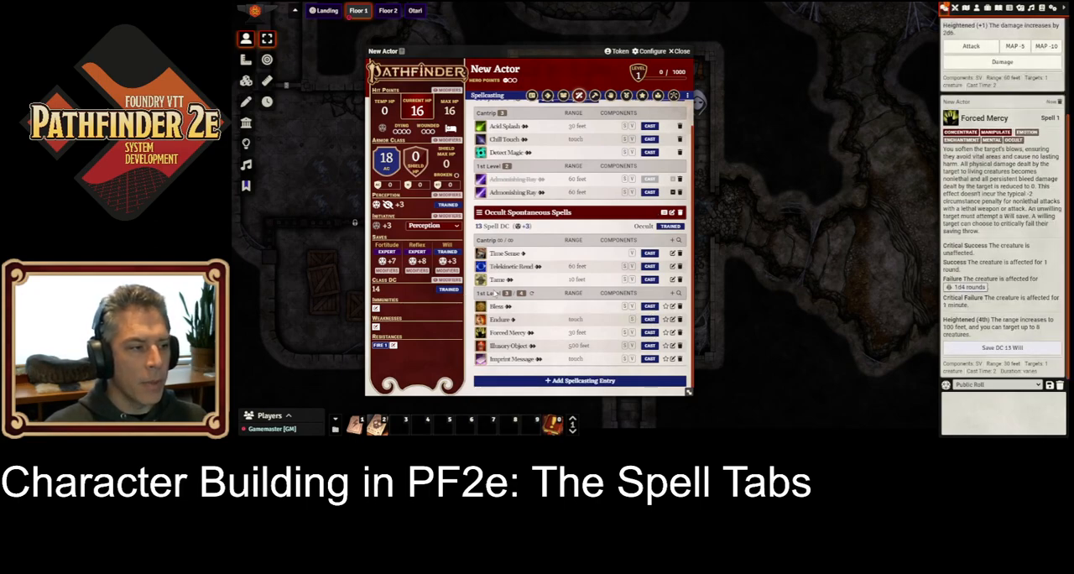
{"action": "left_click", "coordinate": [651, 332]}
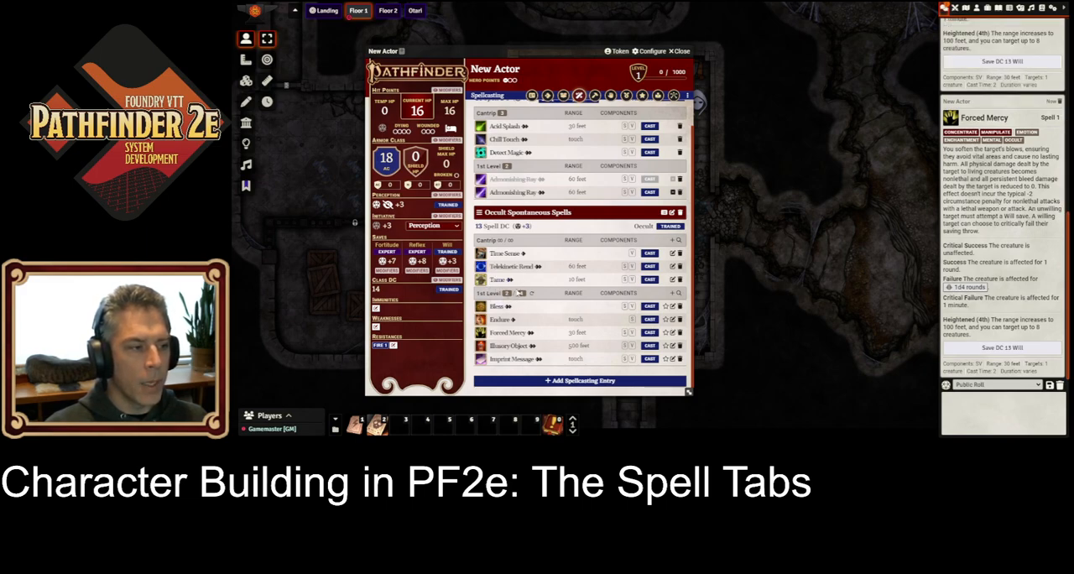
Step: Cast Bless several times from the occult spontaneous entry, and rest for the night to restore the spell slots
{"action": "left_click", "coordinate": [651, 308]}
{"action": "left_click", "coordinate": [652, 307]}
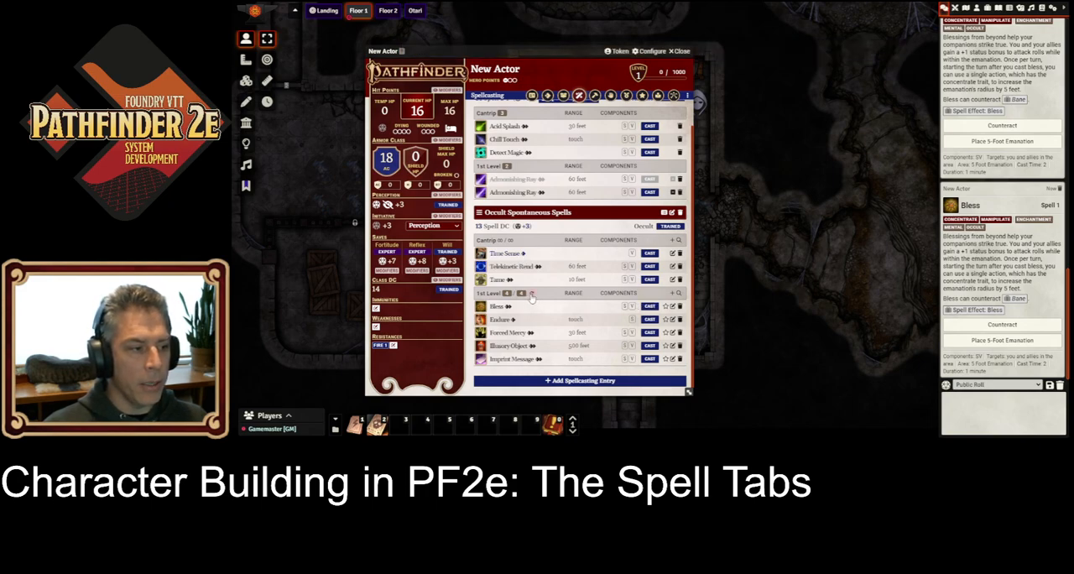
{"action": "left_click", "coordinate": [650, 306]}
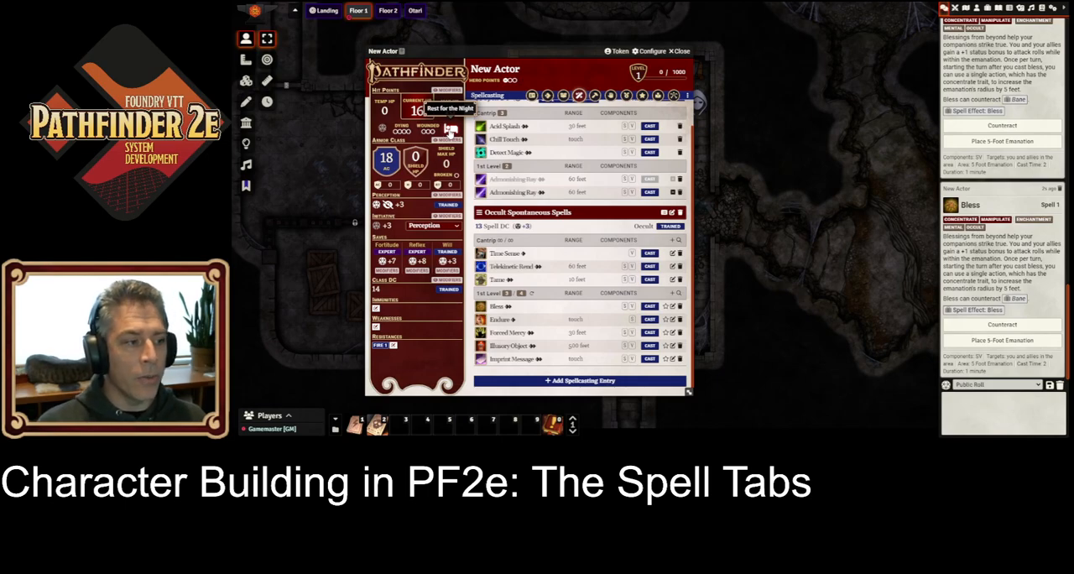
{"action": "left_click", "coordinate": [451, 128]}
{"action": "left_click", "coordinate": [610, 243]}
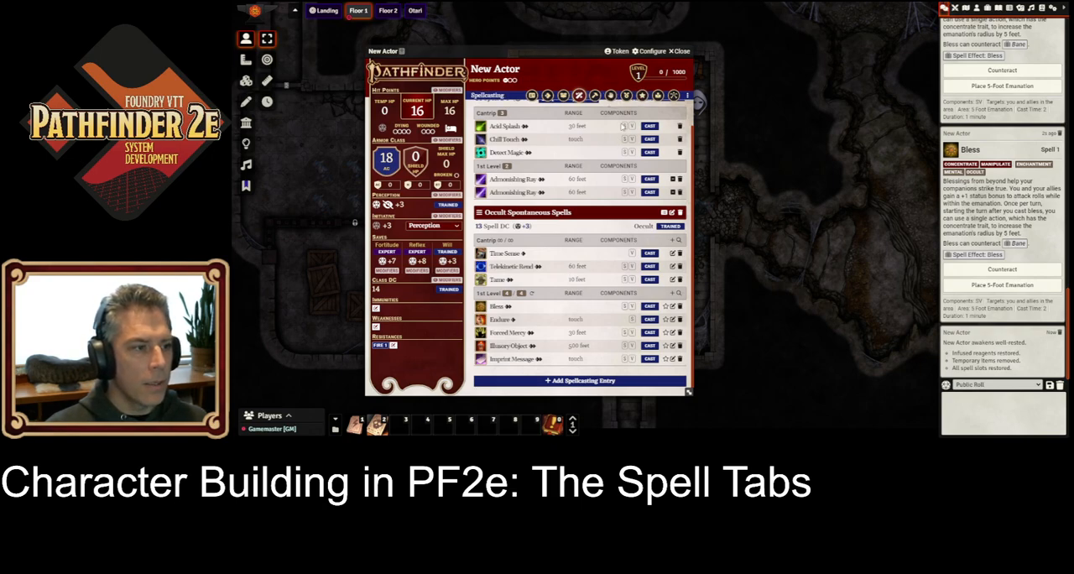
Step: Create an innate spellcasting entry with the Primal tradition and Charisma as its spell ability
{"action": "left_click", "coordinate": [586, 380]}
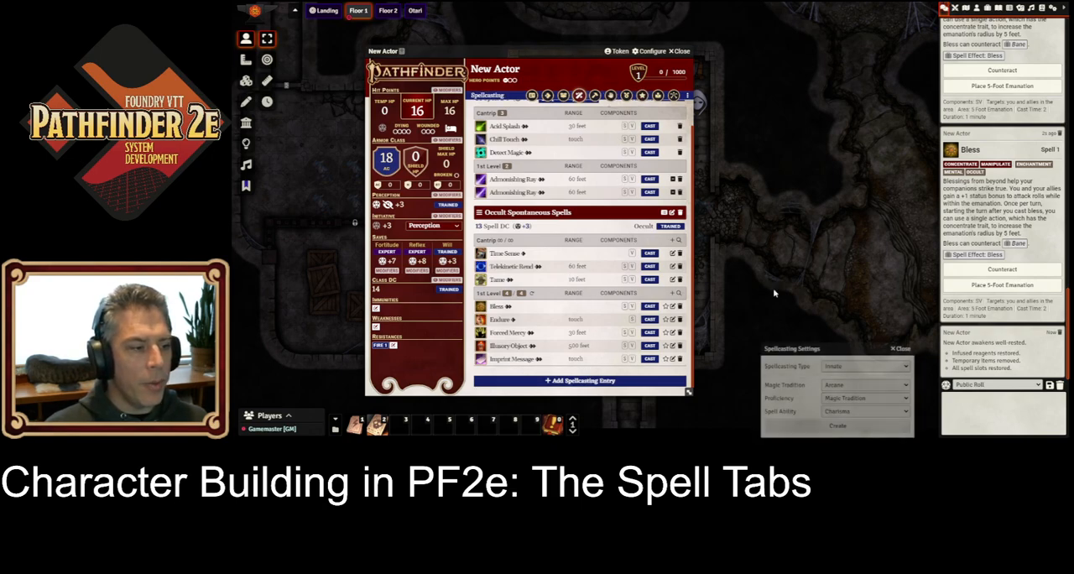
{"action": "left_click", "coordinate": [846, 385]}
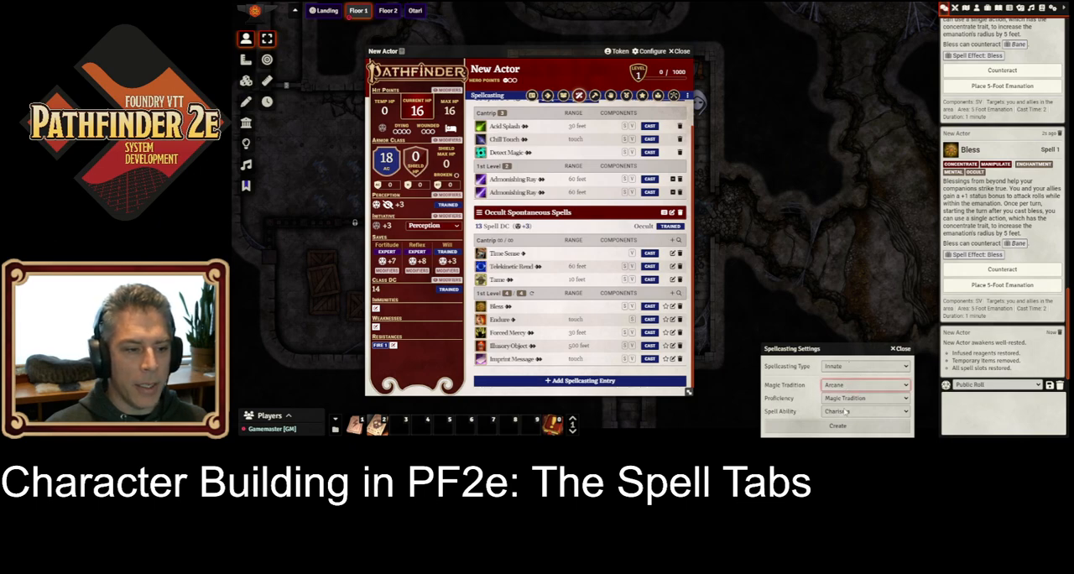
{"action": "left_click", "coordinate": [843, 418]}
{"action": "left_click", "coordinate": [840, 411]}
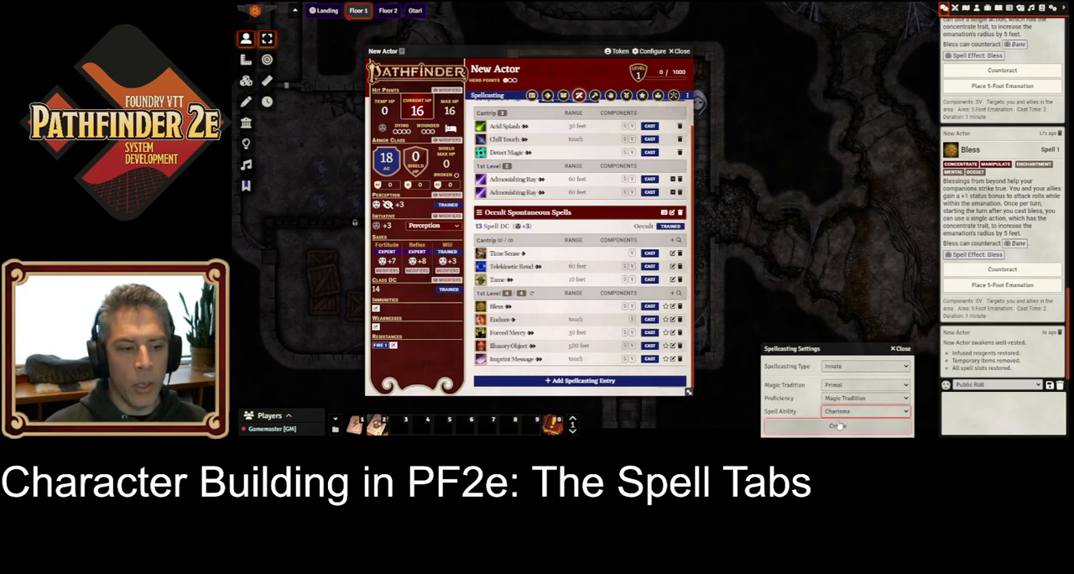
{"action": "left_click", "coordinate": [838, 426]}
{"action": "scroll", "coordinate": [541, 225], "scroll_direction": "down", "scroll_amount": 1}
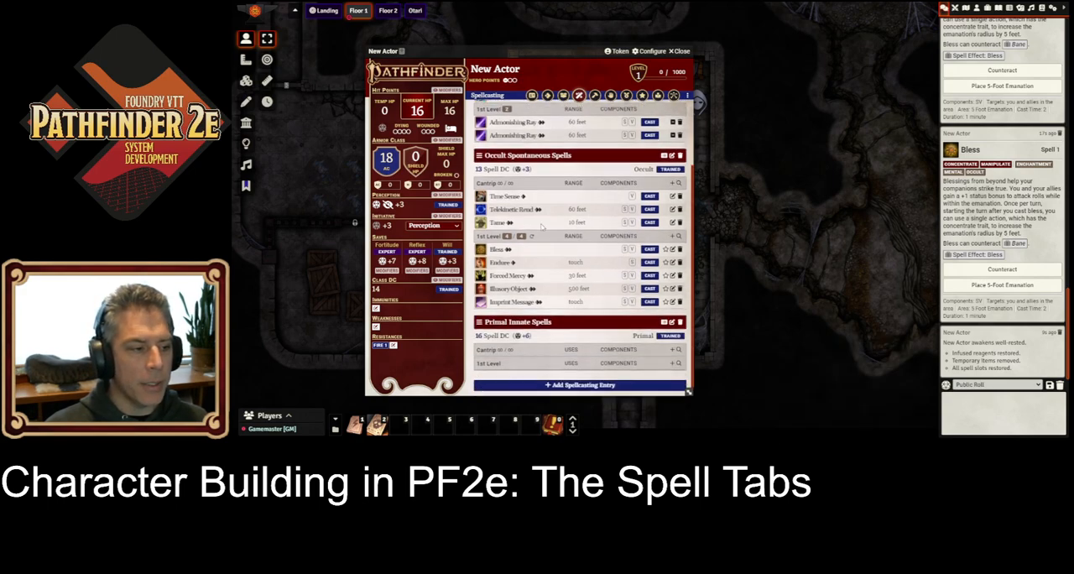
Step: Add the Guidance cantrip to the primal innate entry using the spell browser's Cantrip filter, and hide the entry's empty spell levels
{"action": "left_click", "coordinate": [674, 345]}
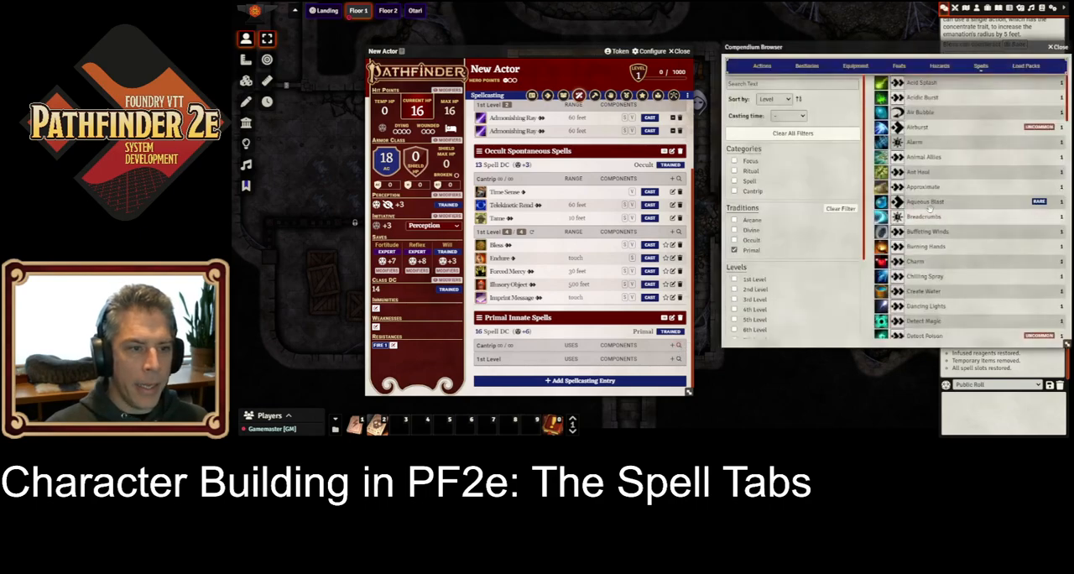
{"action": "left_click", "coordinate": [751, 192]}
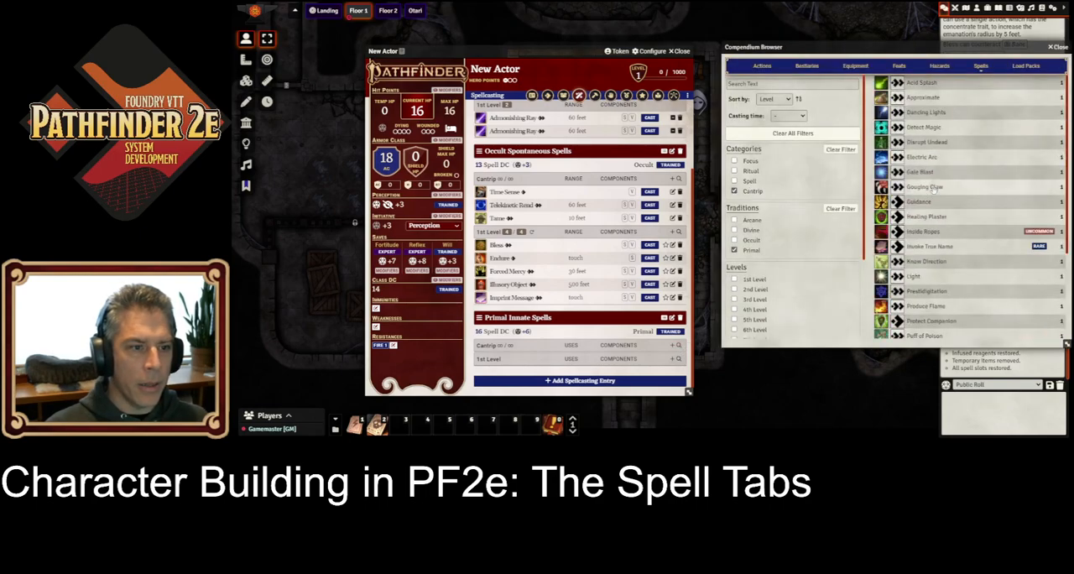
{"action": "left_click_drag", "start_coordinate": [898, 206], "coordinate": [566, 353]}
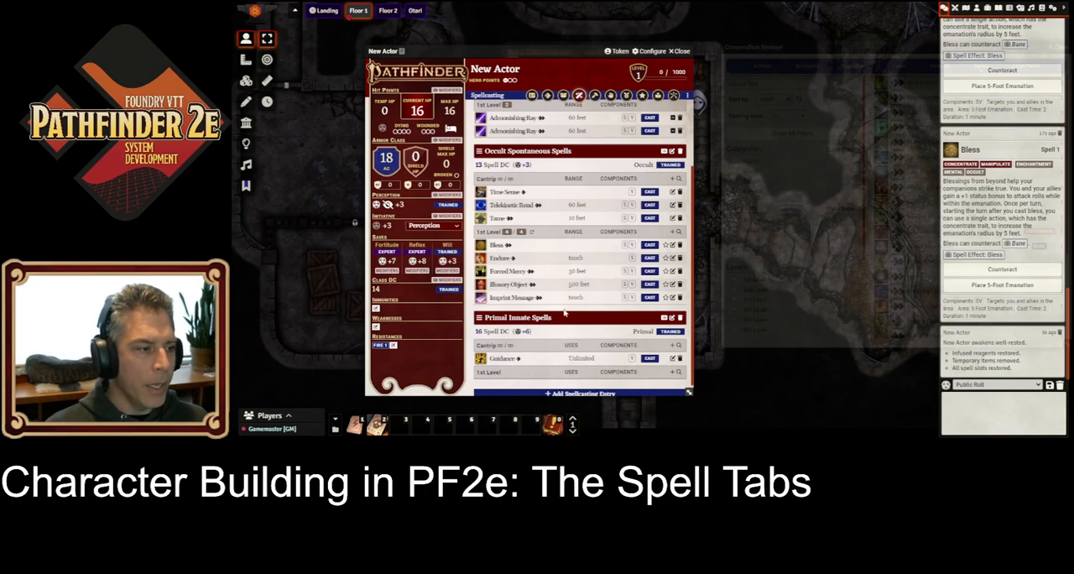
{"action": "left_click", "coordinate": [665, 305]}
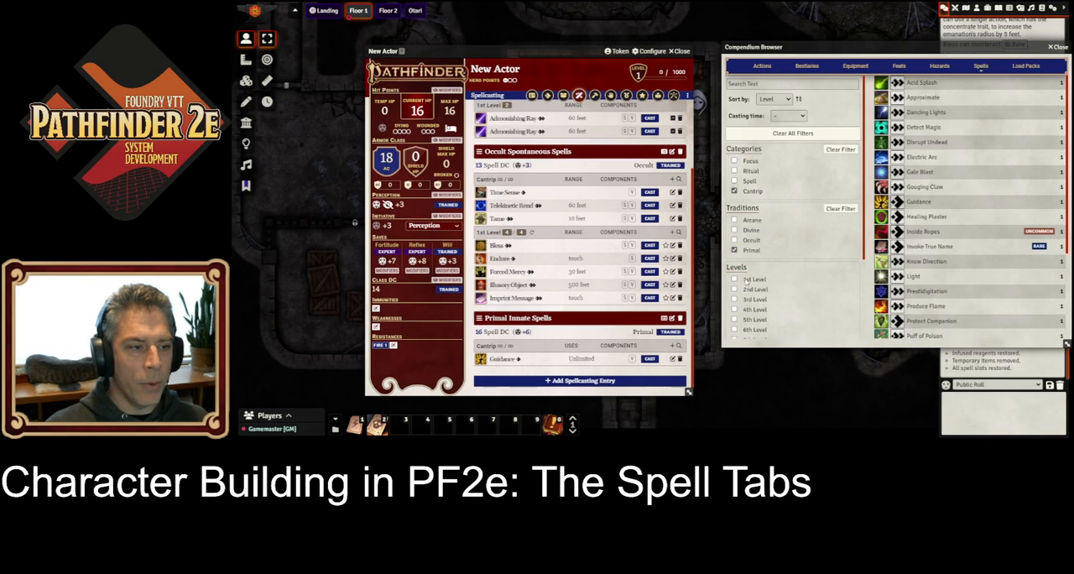
Step: Switch the browser's category filter from Cantrip to Spell and add Charm to the primal innate entry's 1st-level spells
{"action": "left_click", "coordinate": [752, 183]}
{"action": "left_click", "coordinate": [754, 192]}
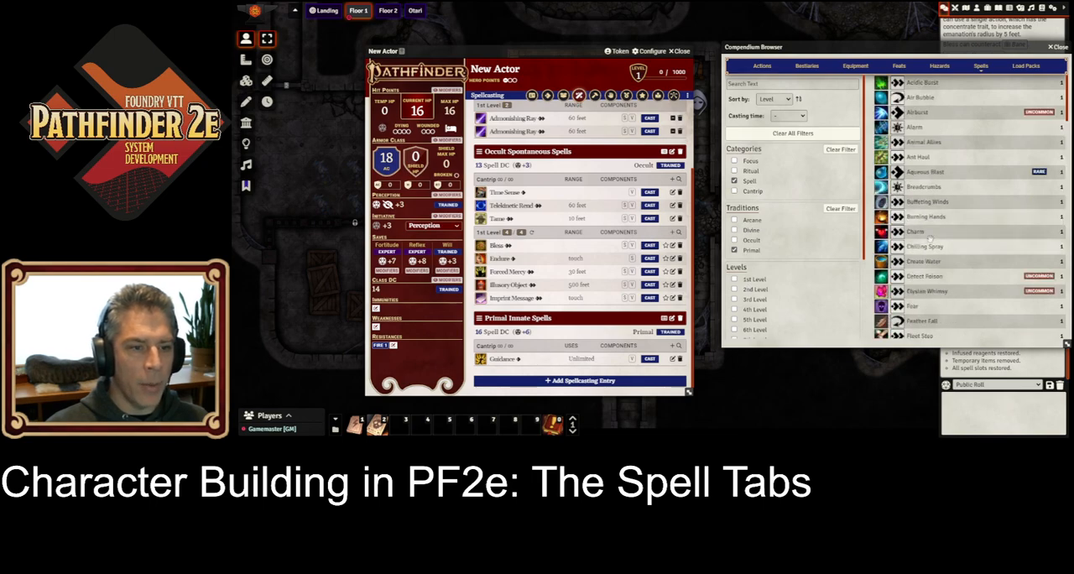
{"action": "left_click_drag", "start_coordinate": [919, 237], "coordinate": [572, 365]}
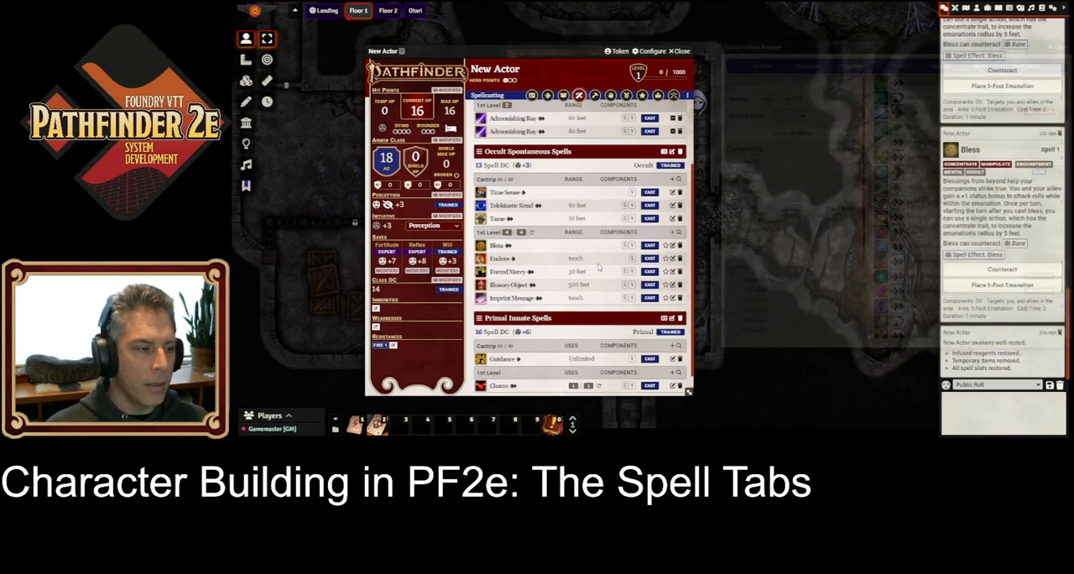
Step: Filter the browser to 9th-level primal spells and add Shapechange to the primal innate entry
{"action": "scroll", "coordinate": [746, 258], "scroll_direction": "down", "scroll_amount": 1}
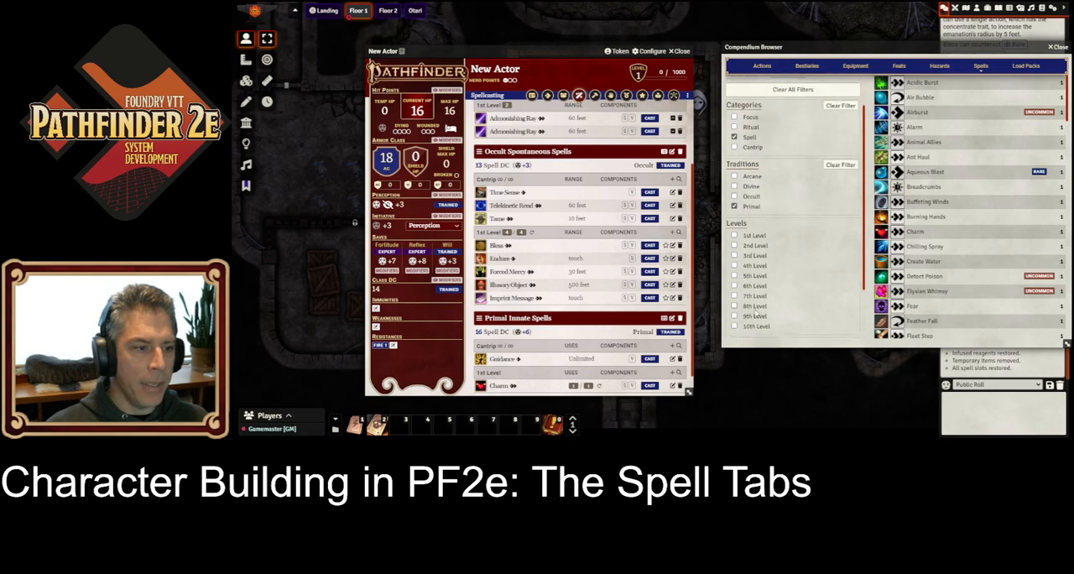
{"action": "left_click", "coordinate": [748, 317]}
{"action": "left_click_drag", "start_coordinate": [922, 187], "coordinate": [561, 357]}
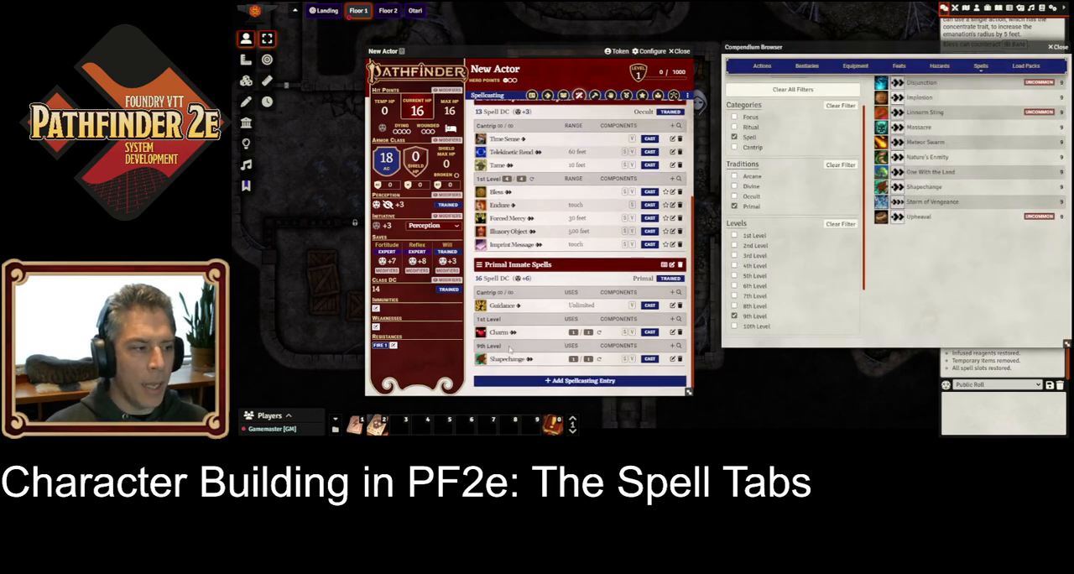
Step: Show the empty spell levels in the primal innate entry and hide them again
{"action": "left_click", "coordinate": [664, 265]}
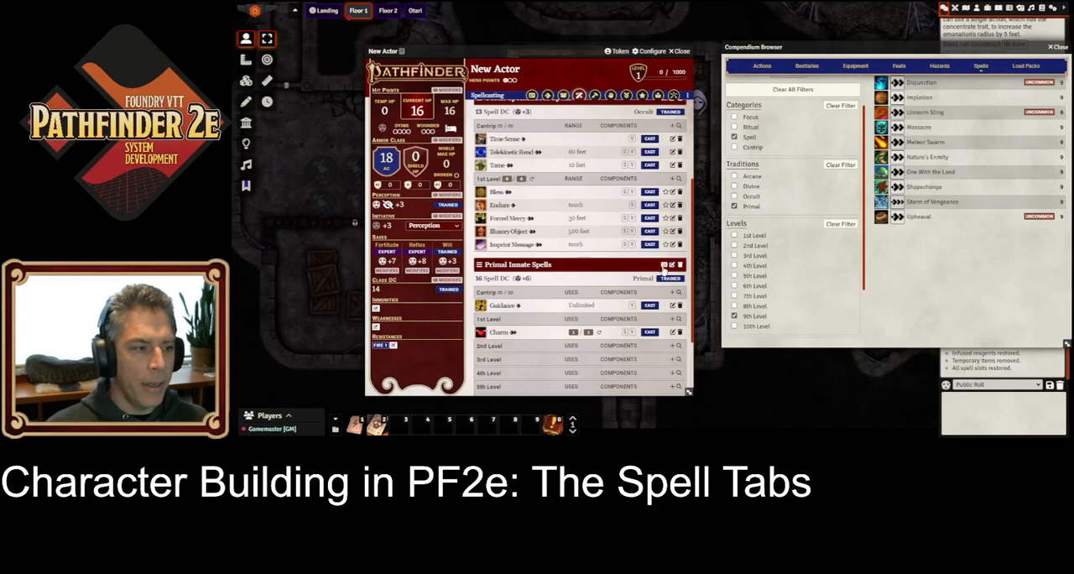
{"action": "scroll", "coordinate": [642, 299], "scroll_direction": "down", "scroll_amount": 2}
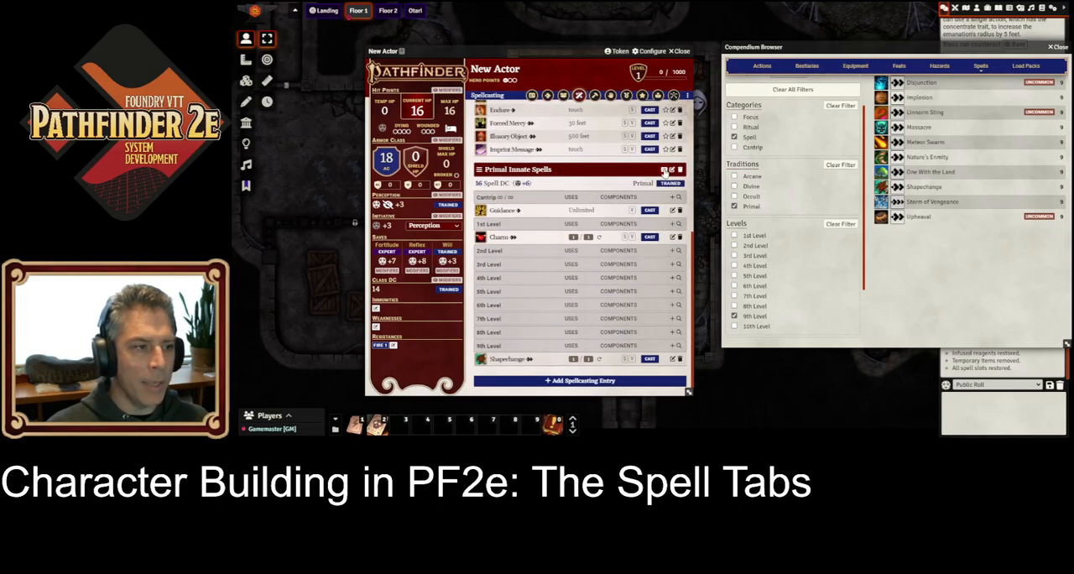
{"action": "left_click", "coordinate": [664, 170]}
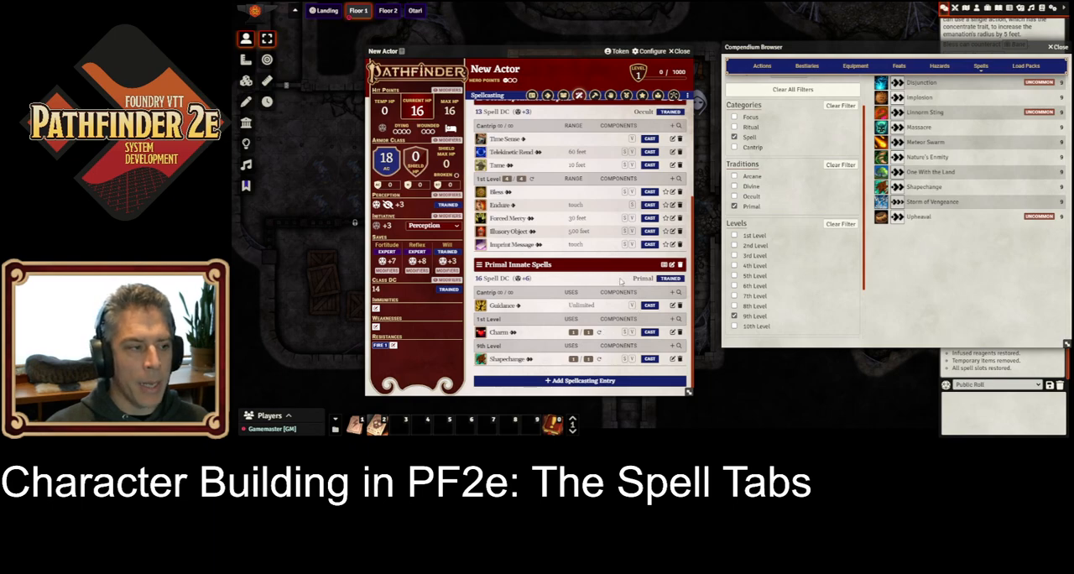
Step: Close the compendium browser and create a focus spellcasting entry with the Divine tradition and Charisma as its spell ability
{"action": "left_click", "coordinate": [1058, 47]}
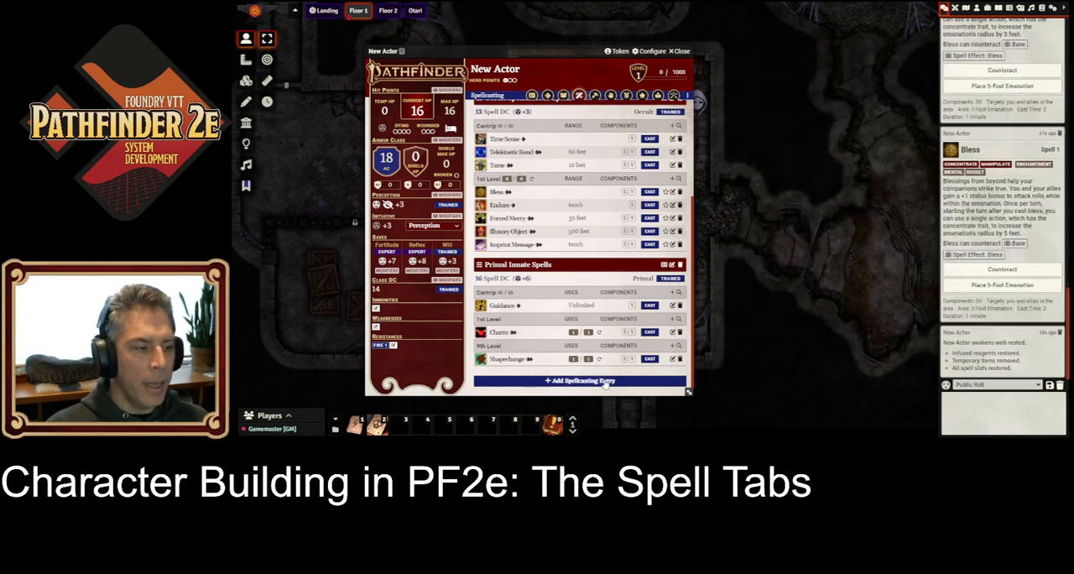
{"action": "left_click", "coordinate": [605, 382]}
{"action": "left_click", "coordinate": [845, 372]}
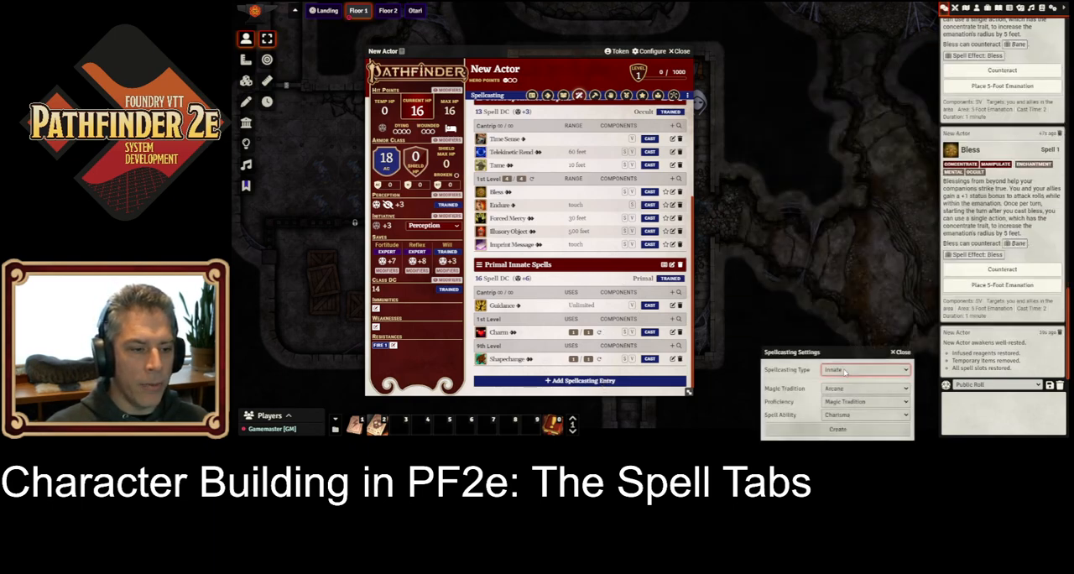
{"action": "left_click", "coordinate": [844, 408]}
{"action": "left_click", "coordinate": [859, 390]}
{"action": "left_click", "coordinate": [857, 410]}
{"action": "left_click", "coordinate": [838, 430]}
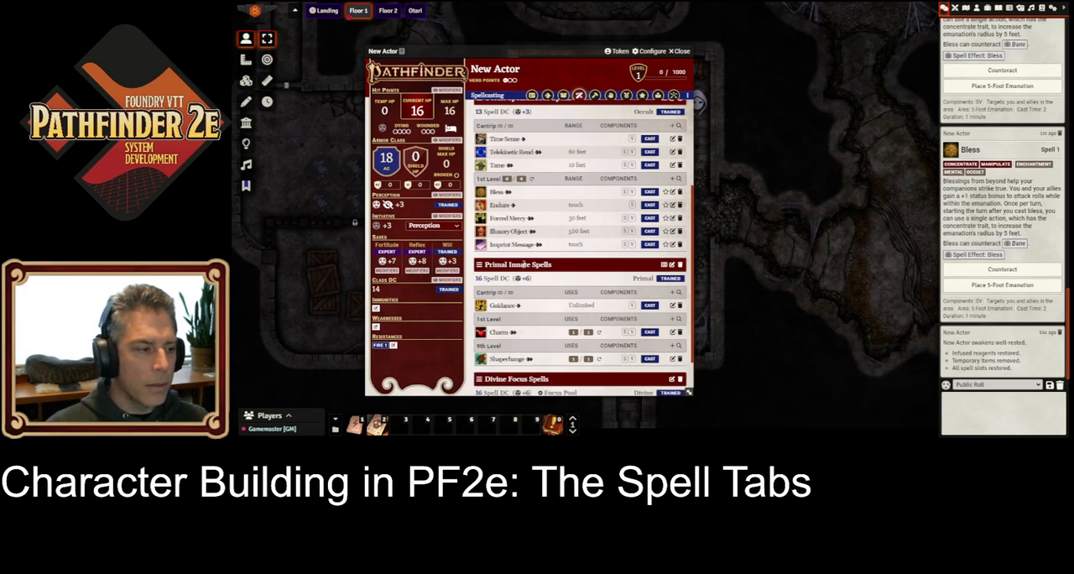
Step: Search the focus spell browser for "insp" with the Cantrip category included, and add Inspire Courage to the divine focus entry
{"action": "scroll", "coordinate": [560, 336], "scroll_direction": "down", "scroll_amount": 2}
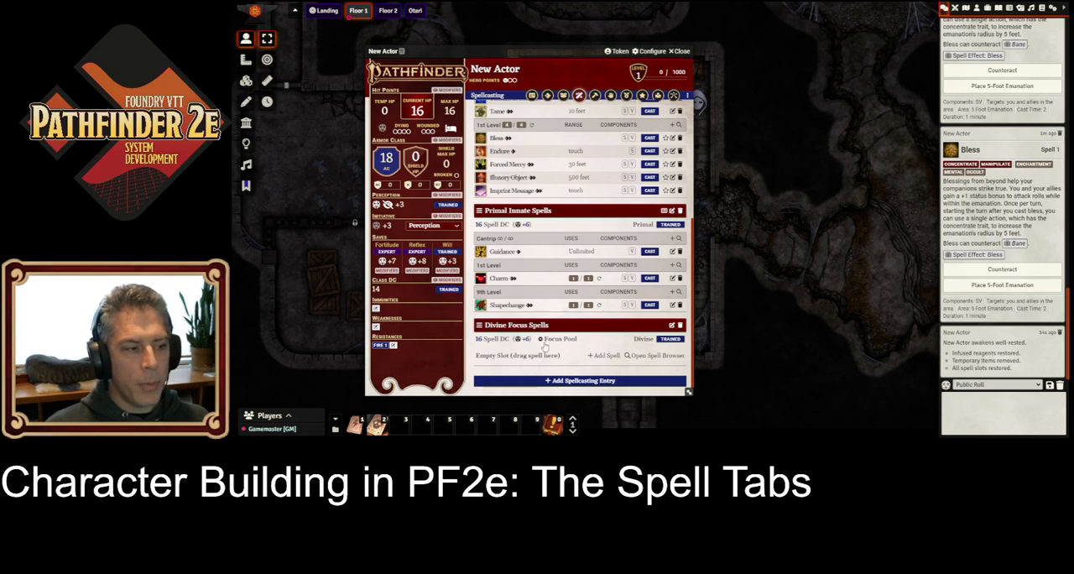
{"action": "left_click", "coordinate": [649, 358]}
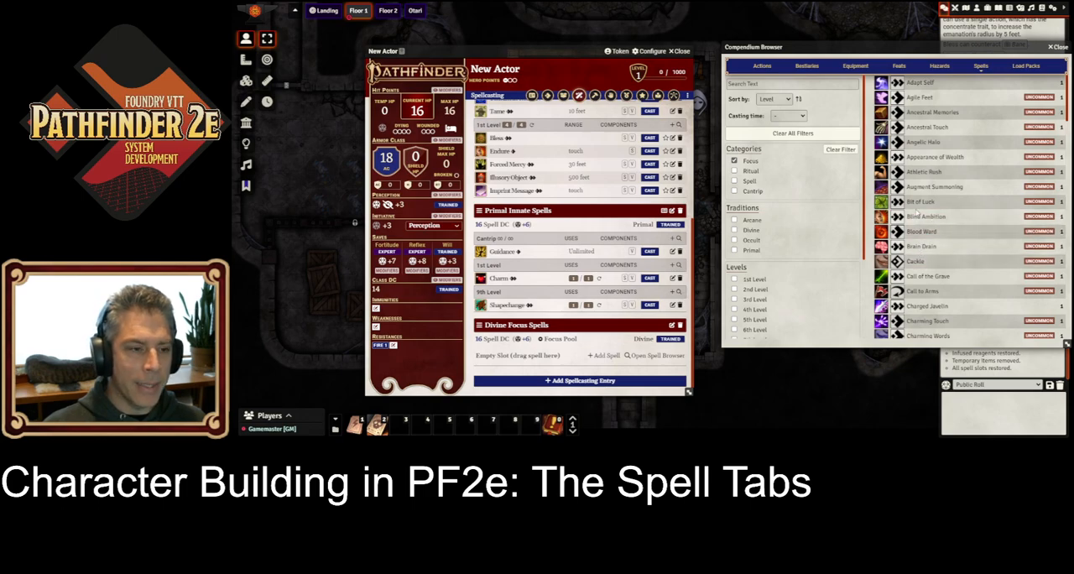
{"action": "left_click", "coordinate": [774, 84]}
{"action": "type", "text": "ins"}
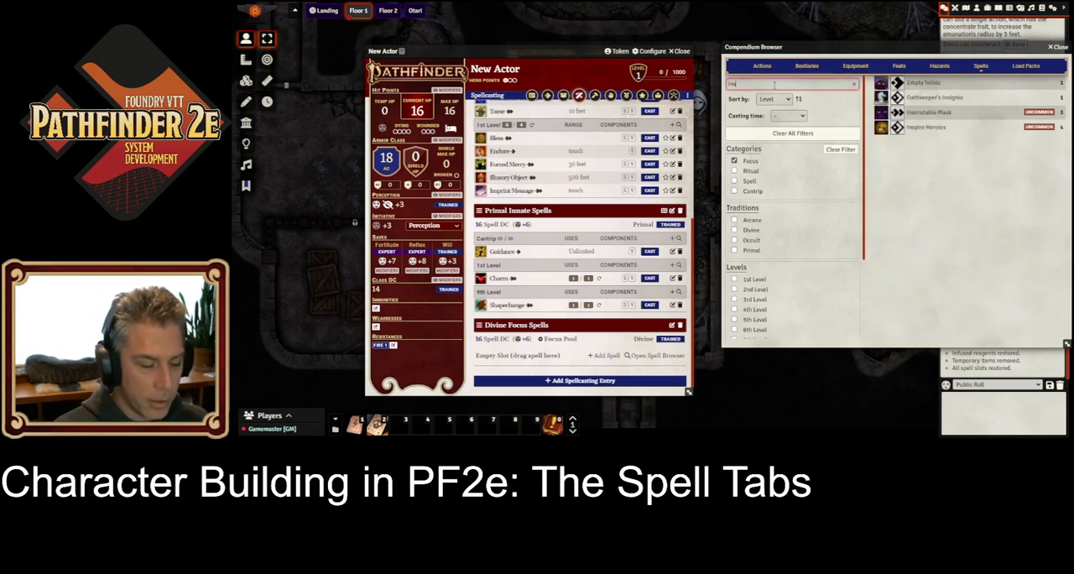
{"action": "type", "text": "p"}
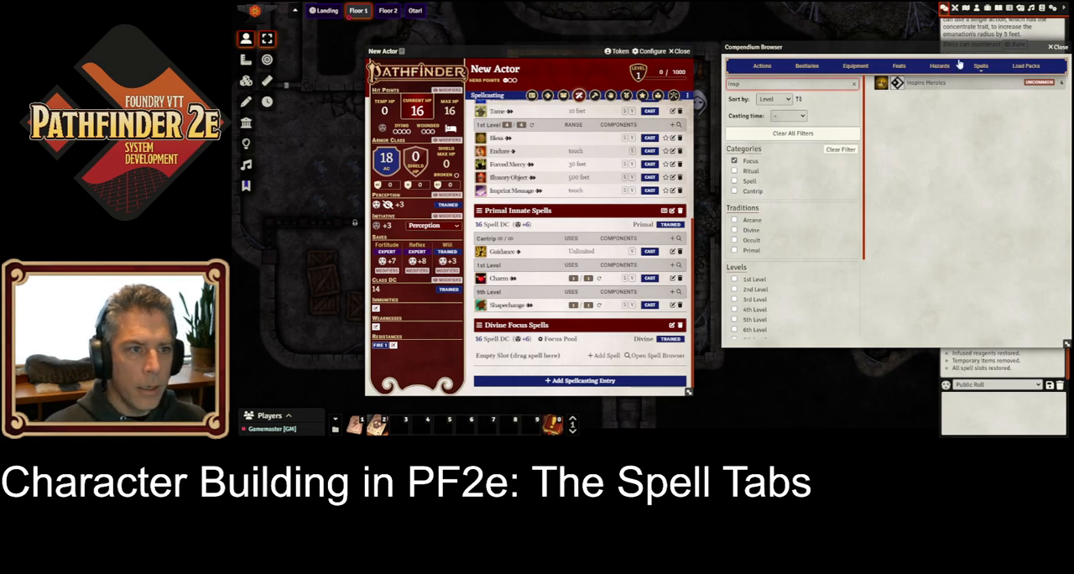
{"action": "left_click", "coordinate": [757, 194]}
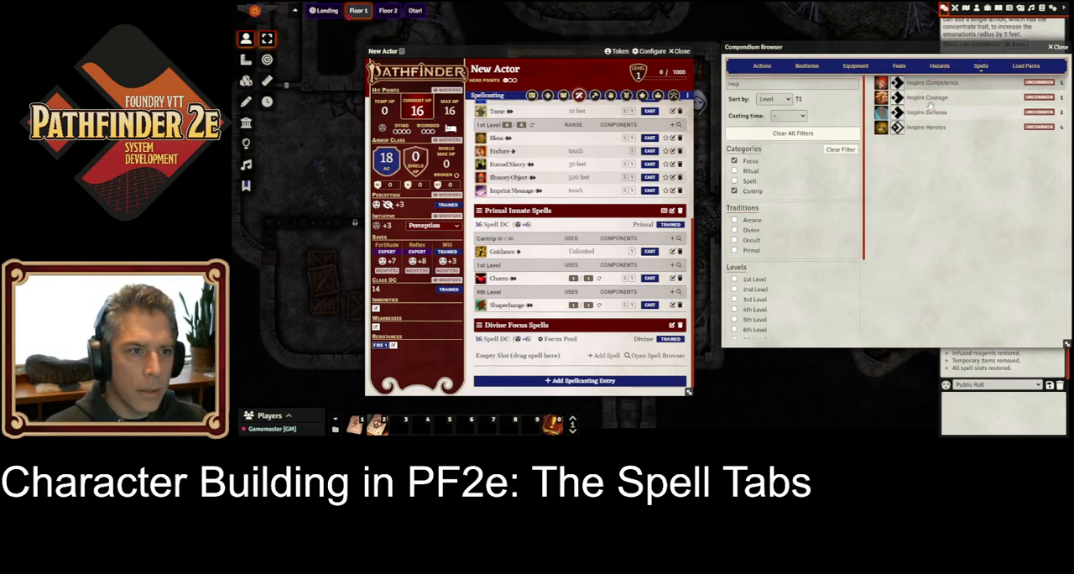
{"action": "left_click_drag", "start_coordinate": [931, 99], "coordinate": [569, 361]}
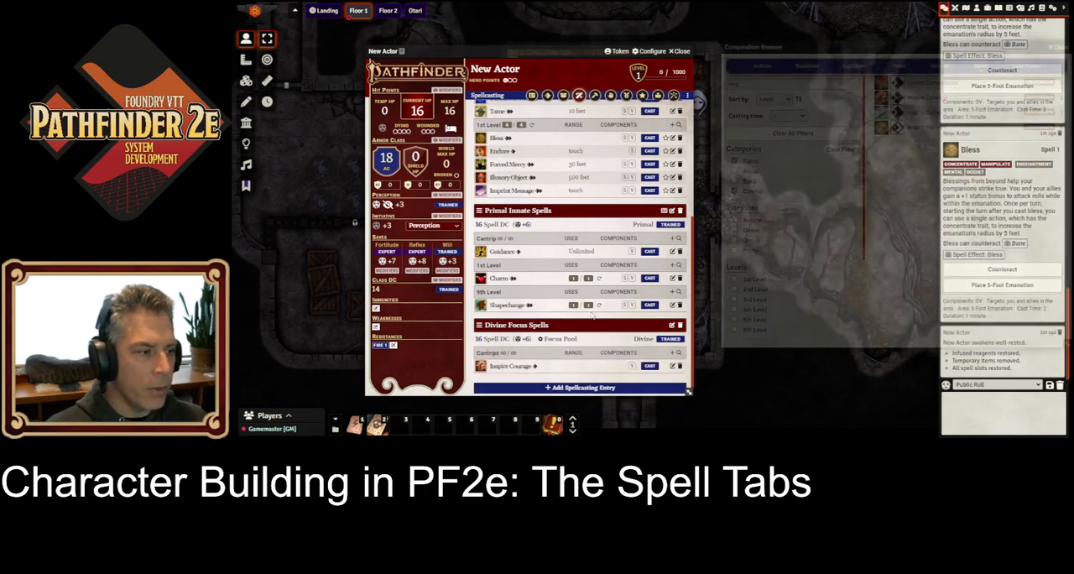
Step: Cast Inspire Courage, clear the Cantrip category from the focus spell browser, and add Inspire Heroics to the divine focus entry
{"action": "left_click", "coordinate": [646, 362]}
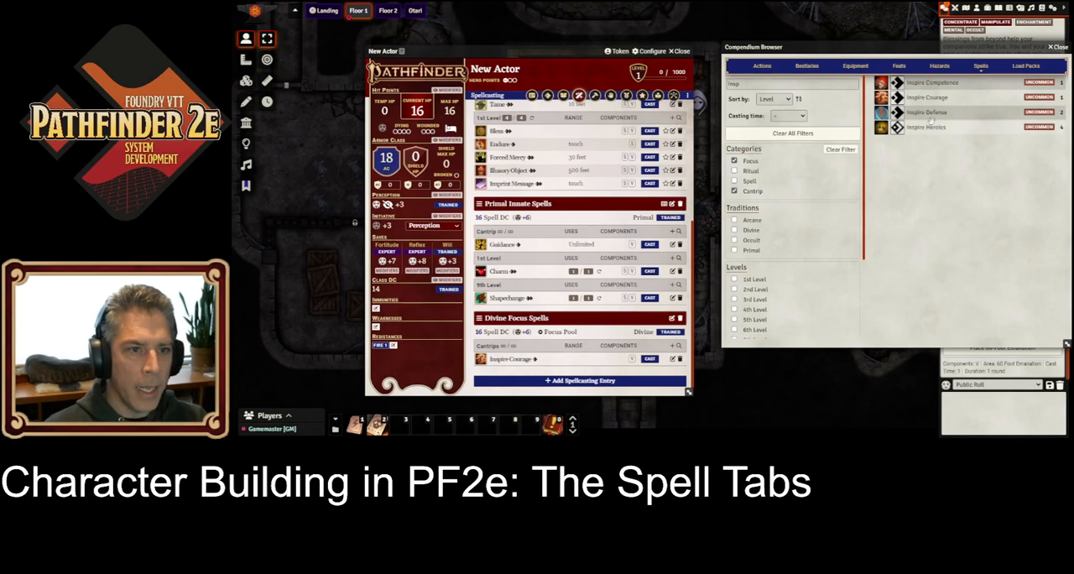
{"action": "left_click_drag", "start_coordinate": [932, 127], "coordinate": [569, 334]}
{"action": "left_click", "coordinate": [735, 191]}
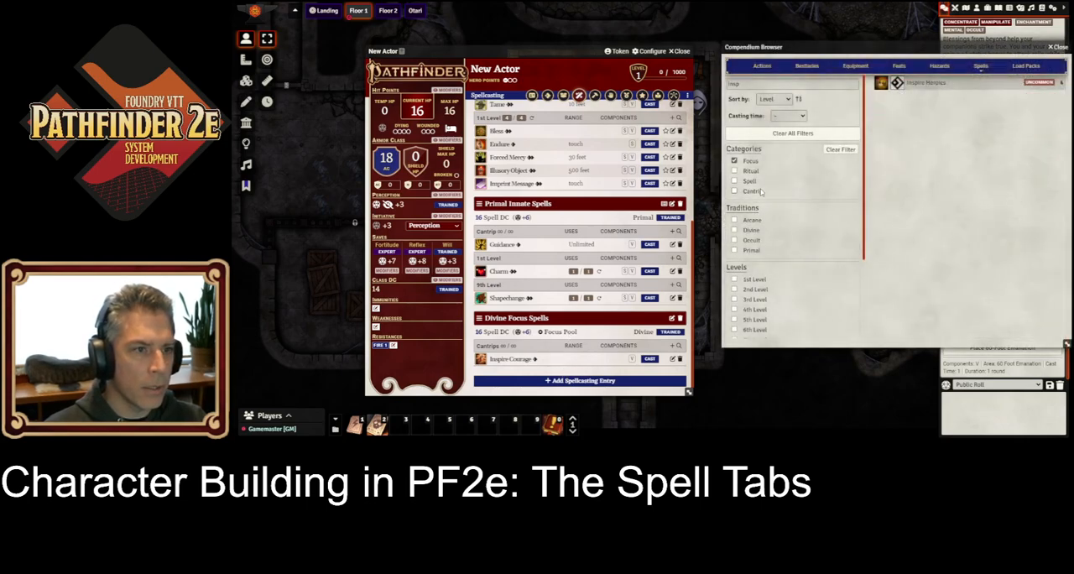
{"action": "left_click_drag", "start_coordinate": [923, 83], "coordinate": [553, 351]}
Step: Cast Inspire Heroics from the divine focus entry, refilling the focus pool before casting it again
{"action": "left_click", "coordinate": [649, 361]}
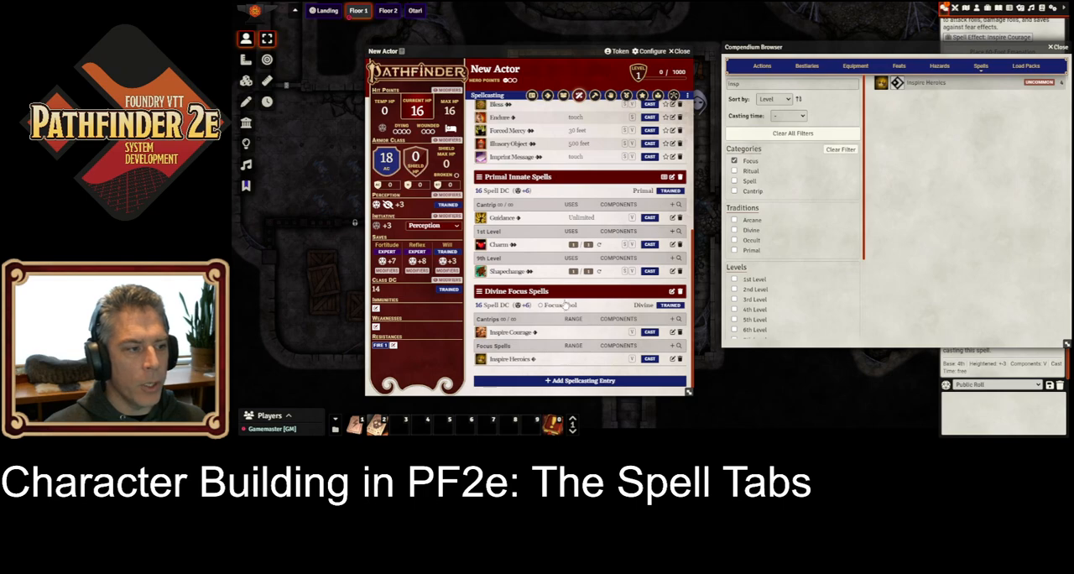
{"action": "left_click", "coordinate": [651, 361]}
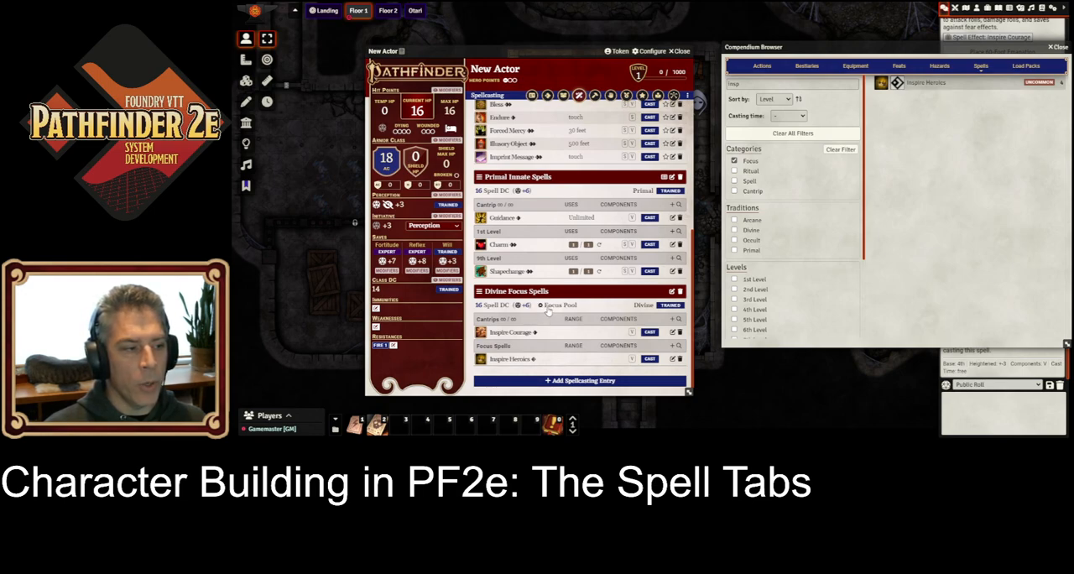
{"action": "left_click", "coordinate": [650, 359]}
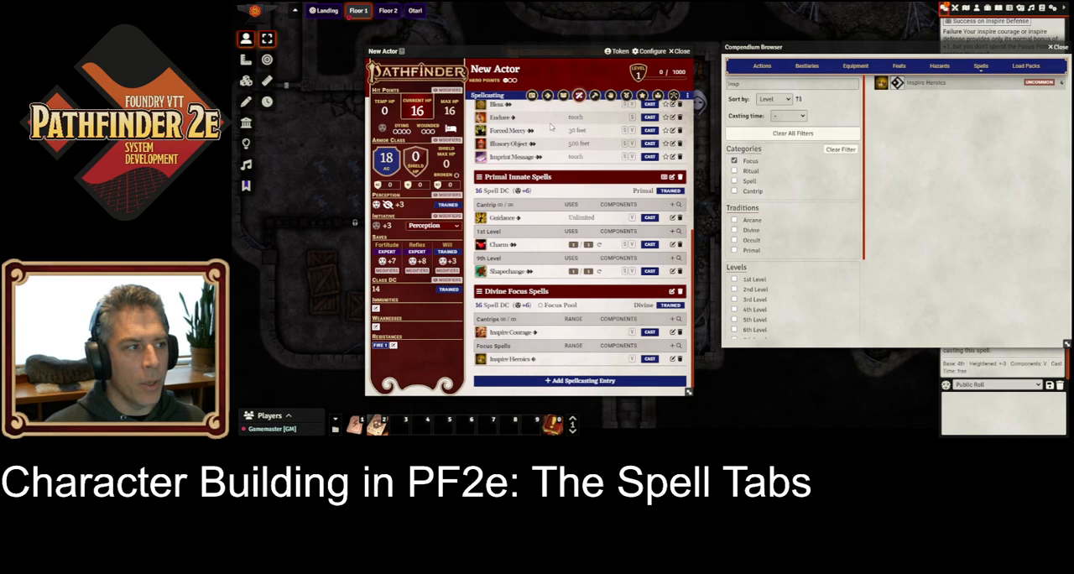
Step: Rest the character for the night to restore the focus pool, and close the compendium browser
{"action": "left_click", "coordinate": [450, 127]}
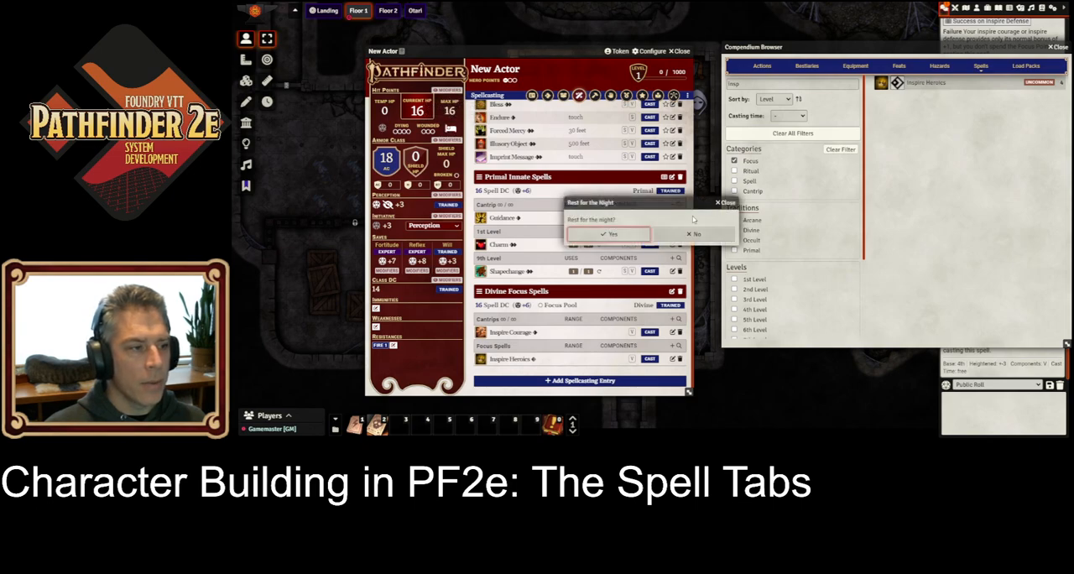
{"action": "left_click", "coordinate": [630, 238]}
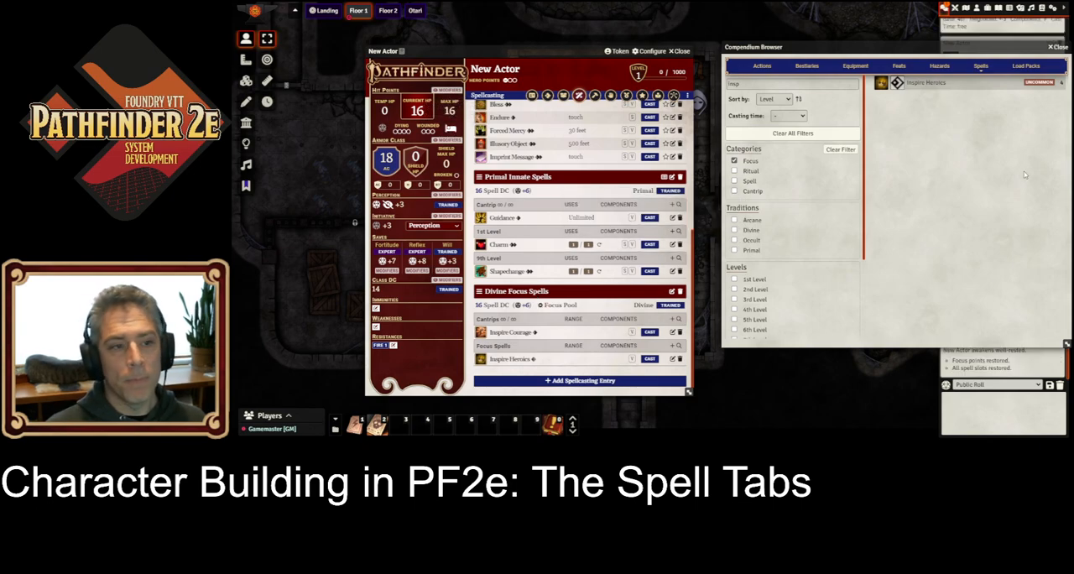
{"action": "left_click", "coordinate": [1059, 48]}
{"action": "scroll", "coordinate": [619, 255], "scroll_direction": "up", "scroll_amount": 5}
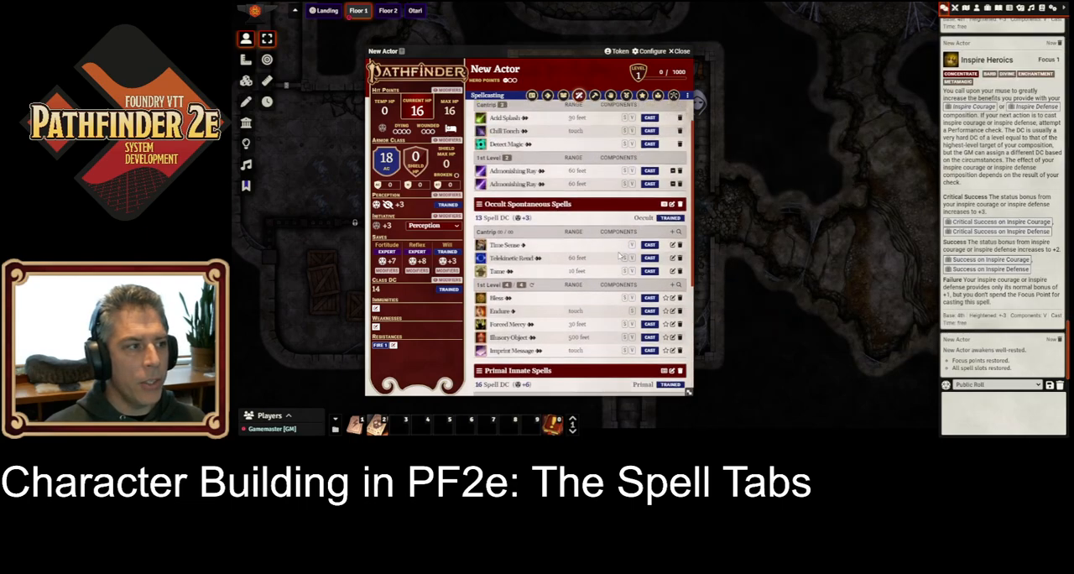